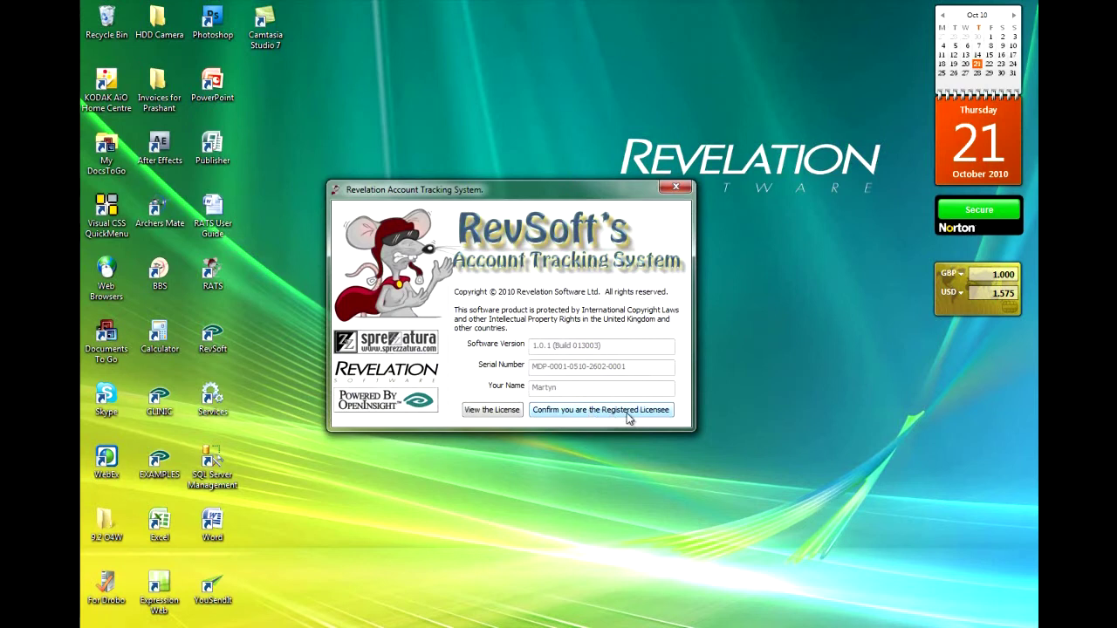
# Step: View the license agreement, close it, and confirm being the registered licensee to enter the account tracking system
pyautogui.click(492, 410)
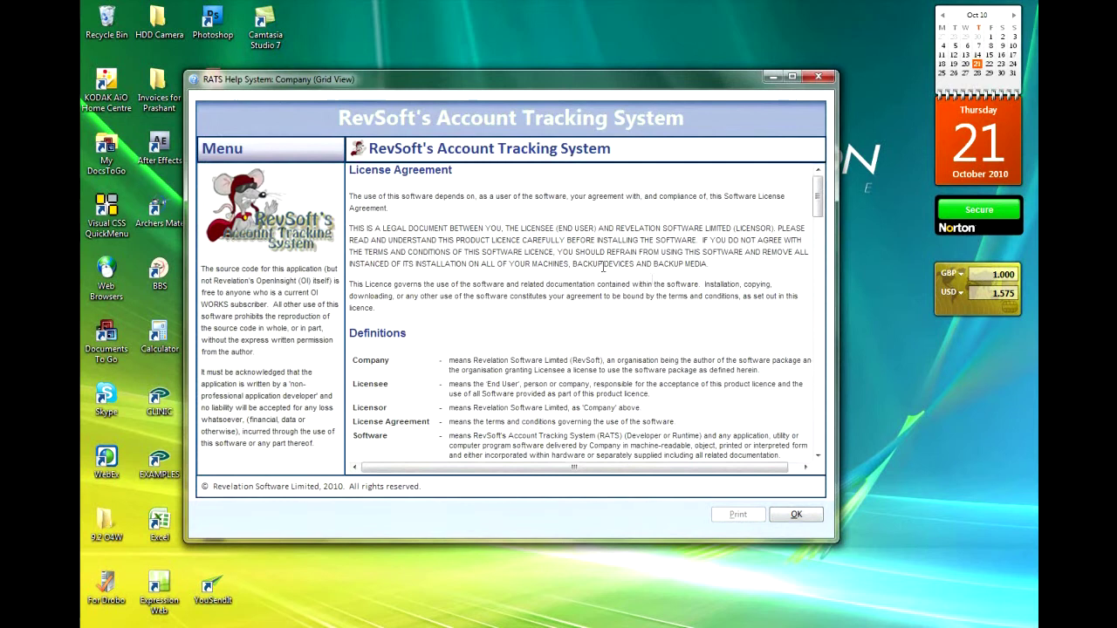
pyautogui.click(819, 77)
pyautogui.click(635, 416)
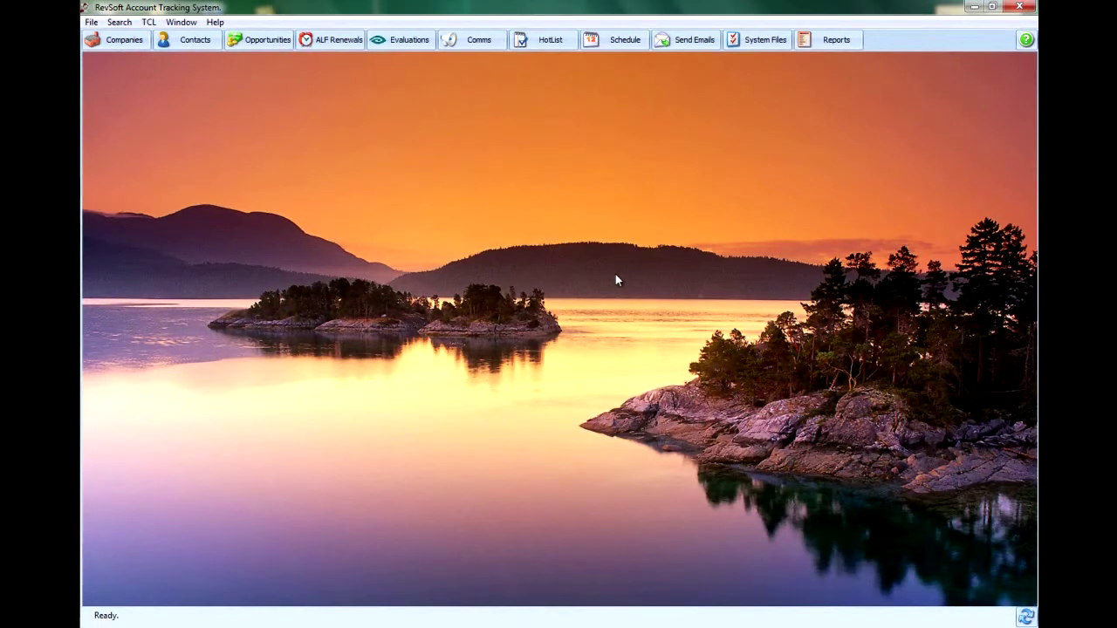
# Step: Switch the main window's background to another picture
pyautogui.click(1027, 618)
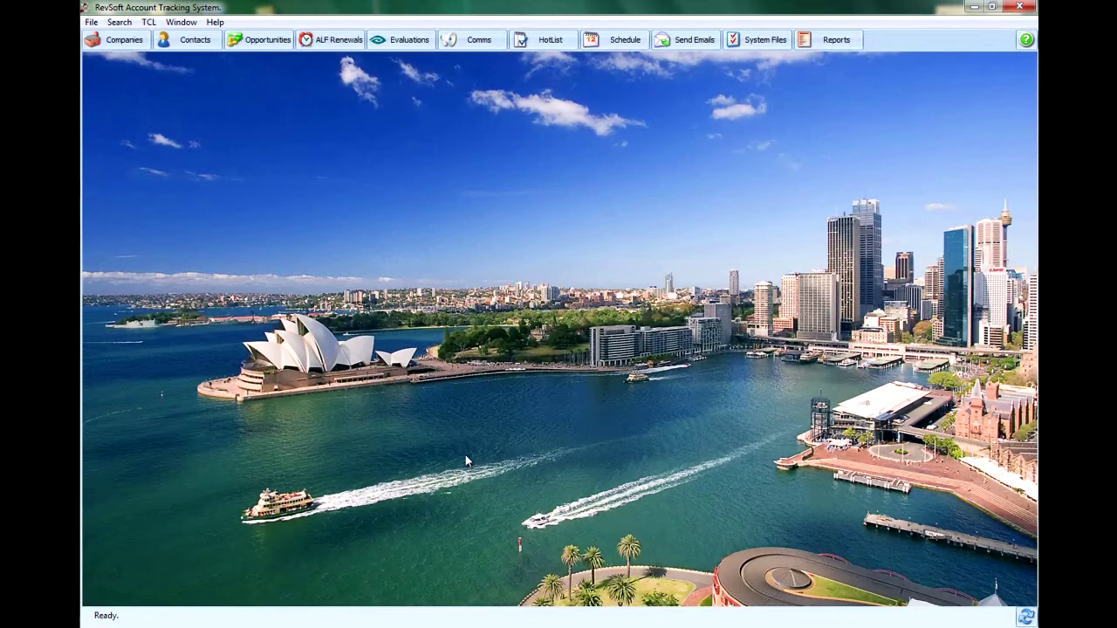
# Step: Open the Import File window to view its ASCII import options, and close it without importing
pyautogui.click(91, 23)
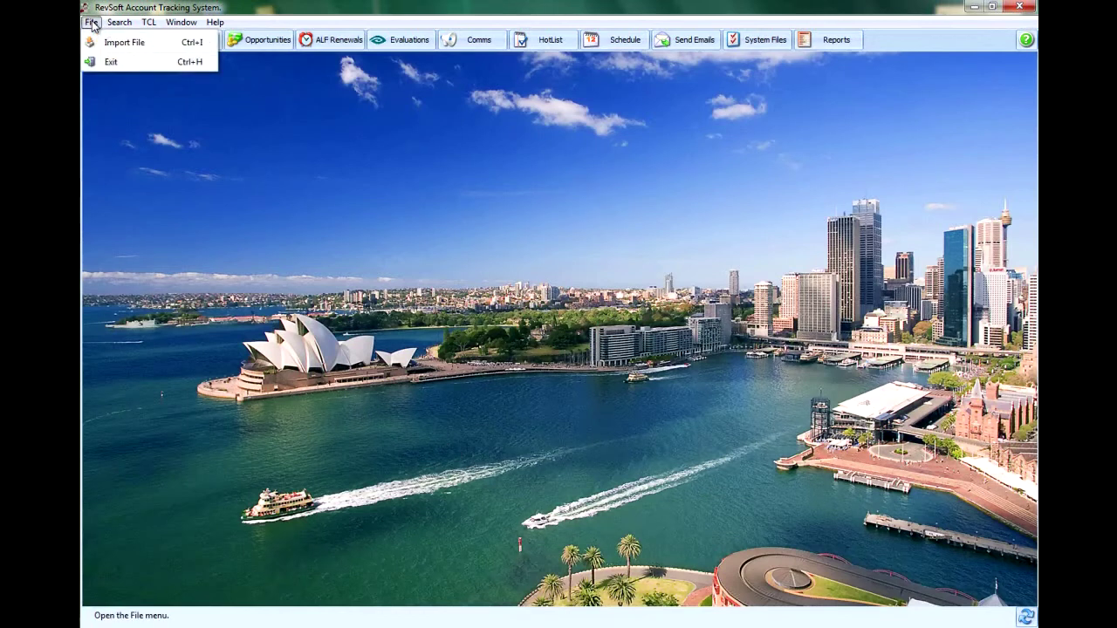
pyautogui.click(119, 44)
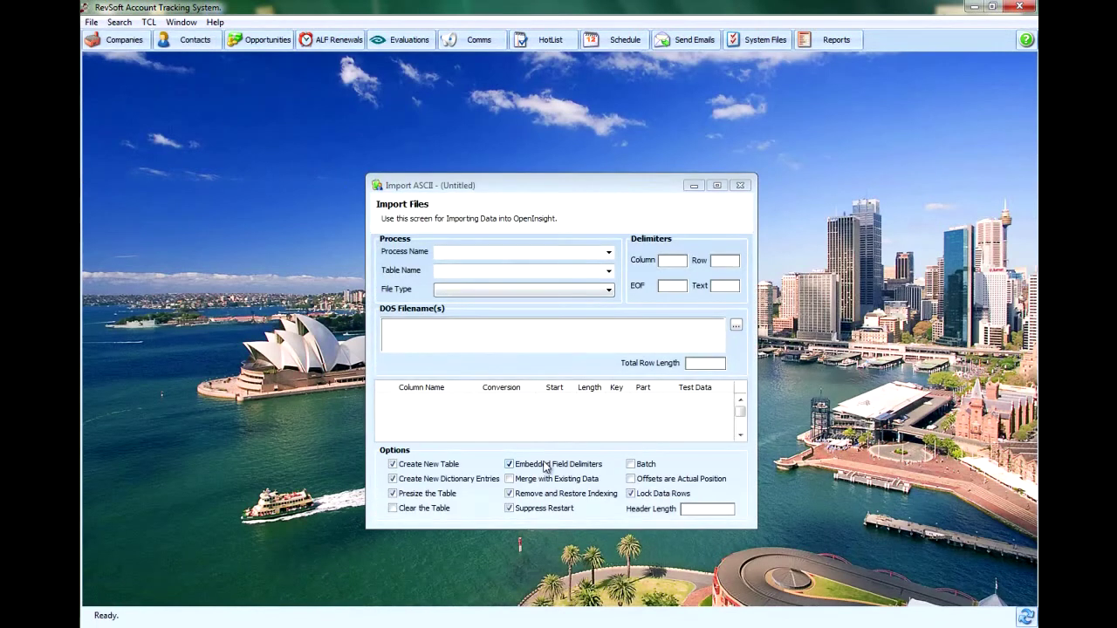
pyautogui.click(739, 185)
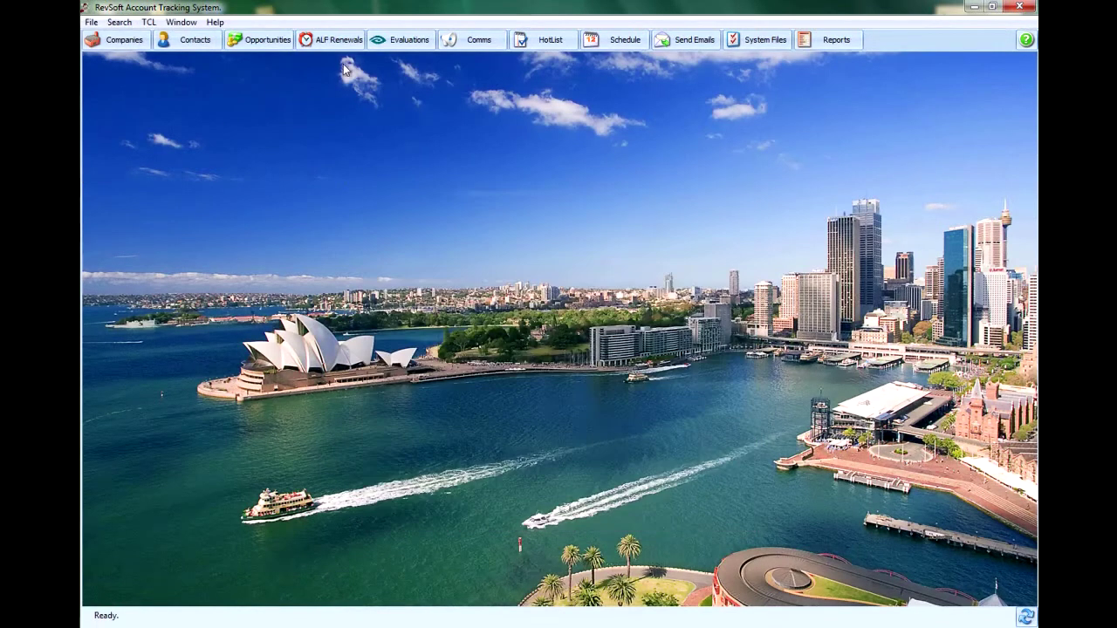
# Step: Open the TCL command line, view its list of previous commands, and close it without executing anything
pyautogui.click(92, 23)
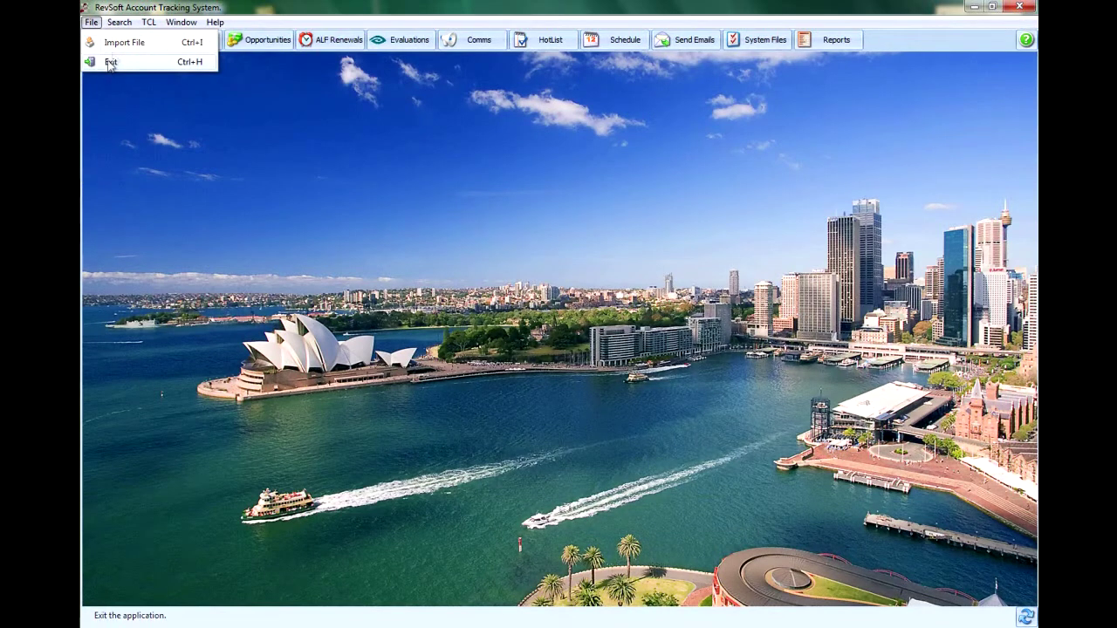
pyautogui.click(119, 25)
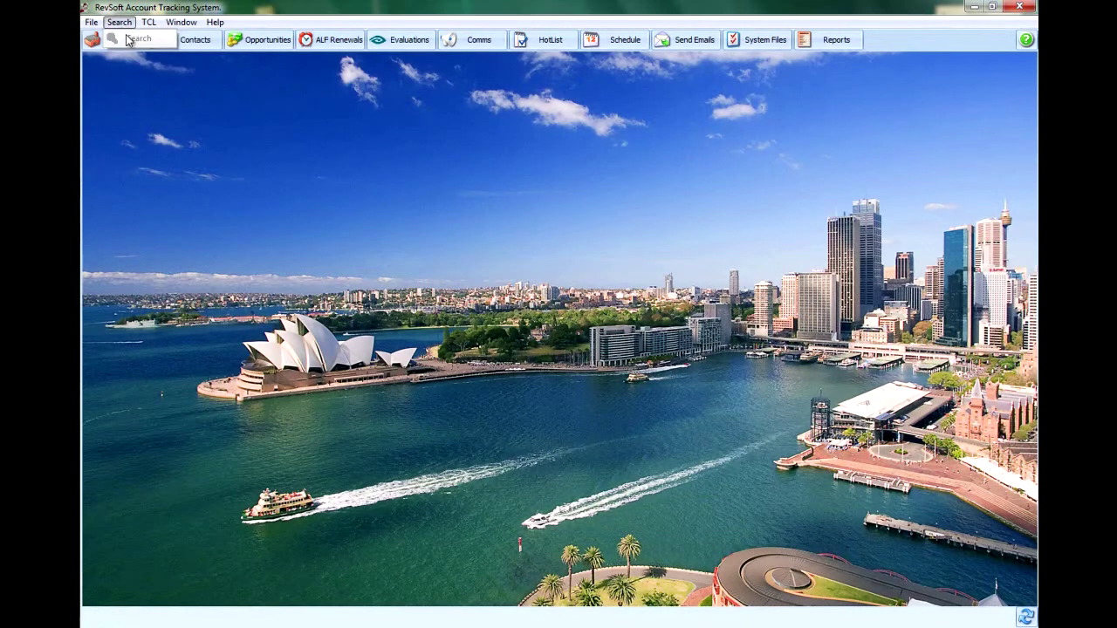
pyautogui.moveTo(149, 26)
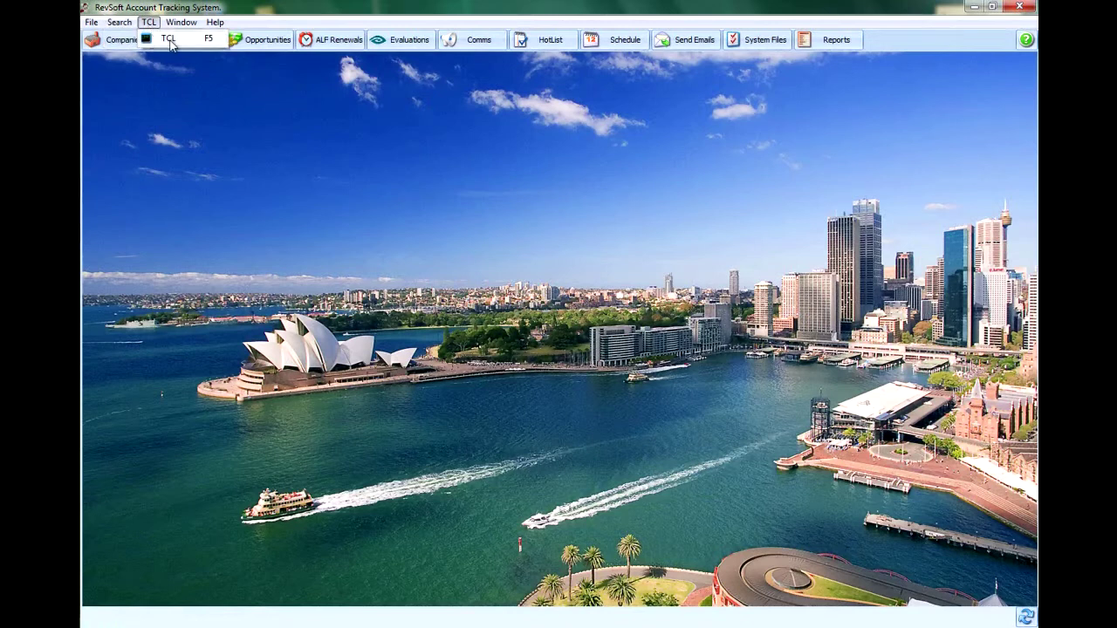
pyautogui.click(168, 40)
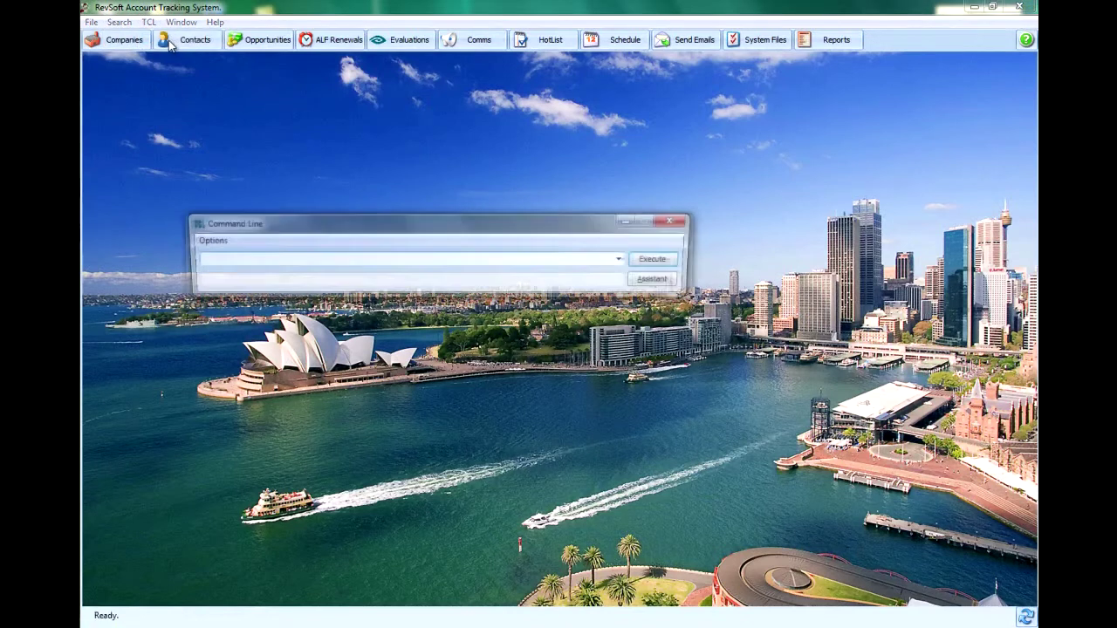
pyautogui.click(625, 261)
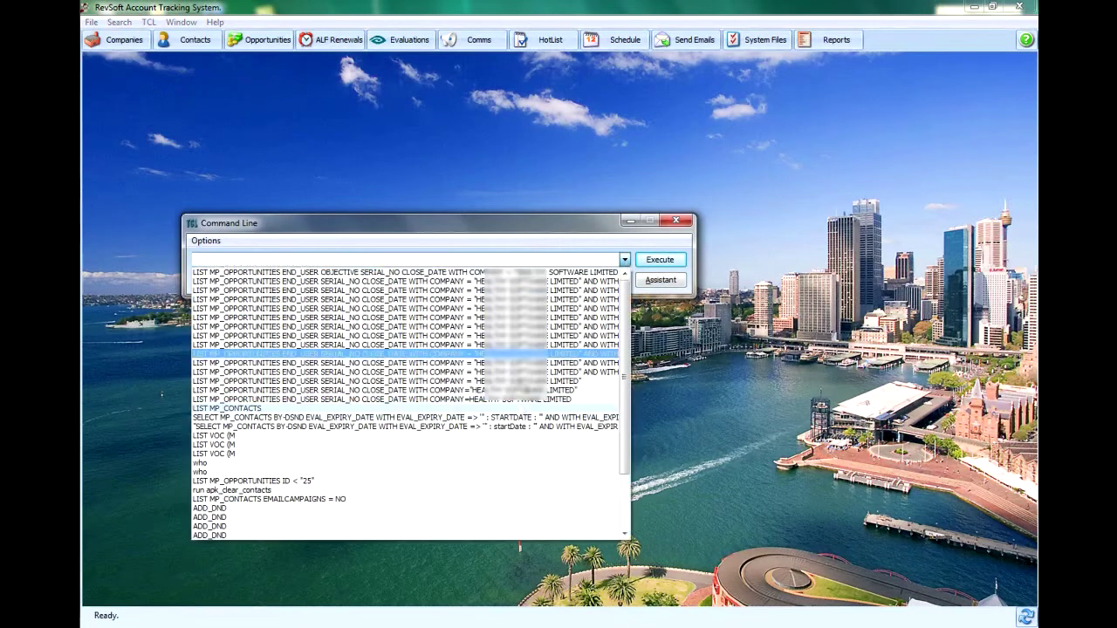
pyautogui.click(681, 223)
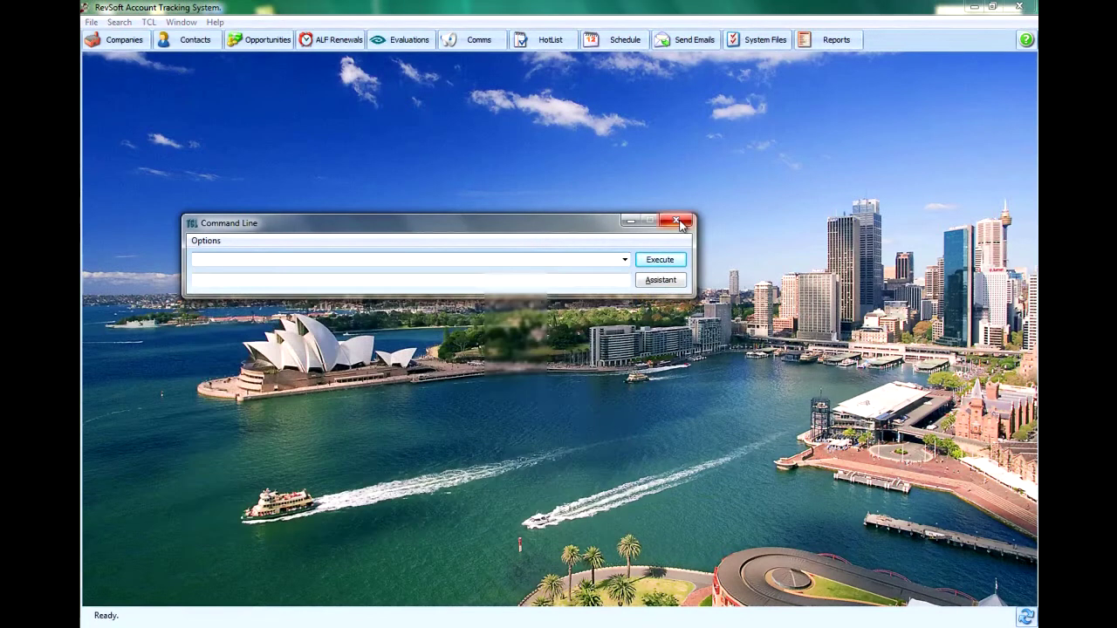
pyautogui.click(681, 223)
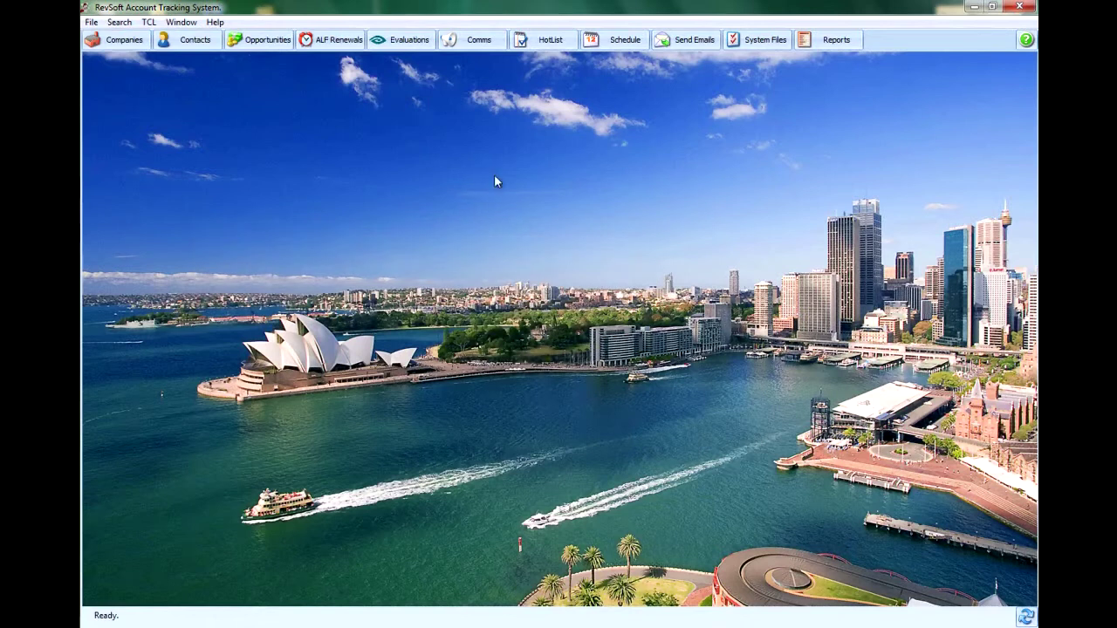
# Step: Review the available windows, including the Annual License Fees options, and view the application's About information
pyautogui.click(177, 24)
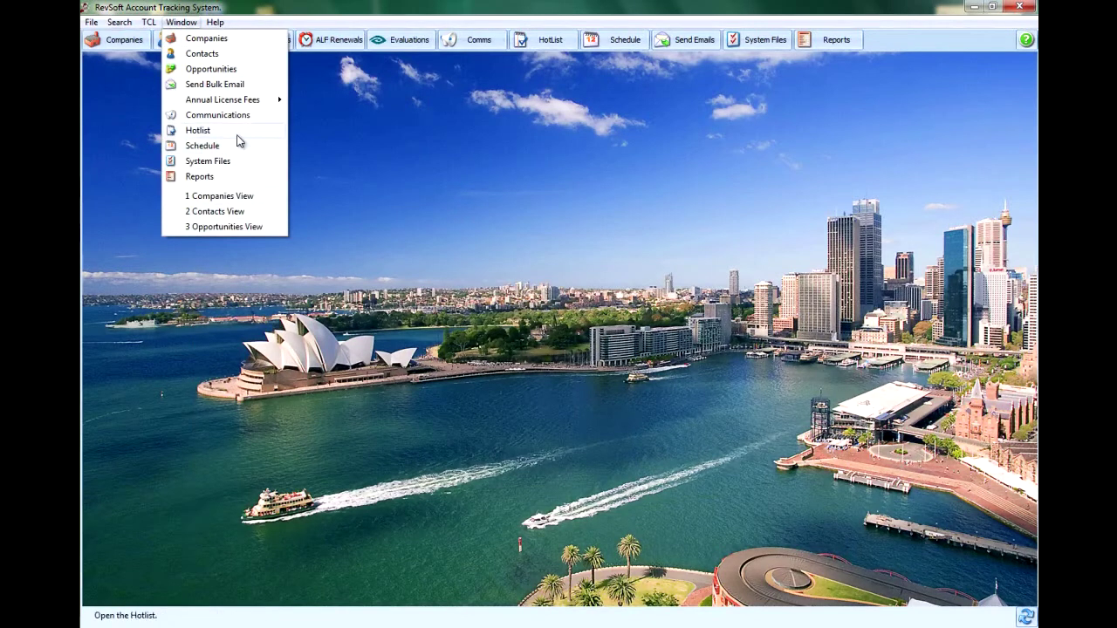
pyautogui.moveTo(243, 106)
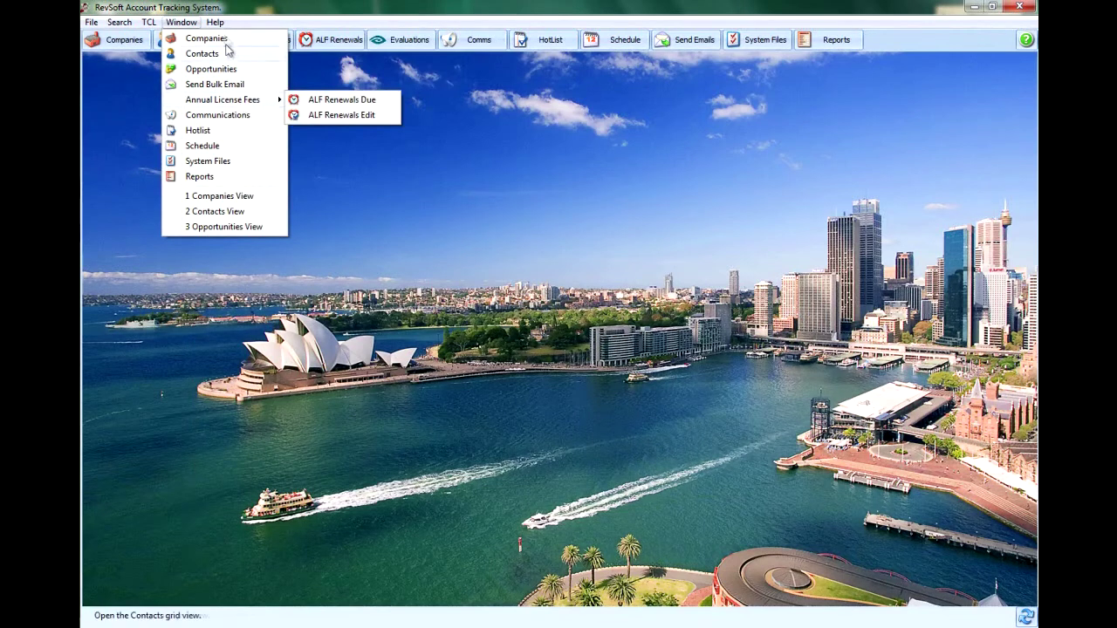
pyautogui.moveTo(217, 25)
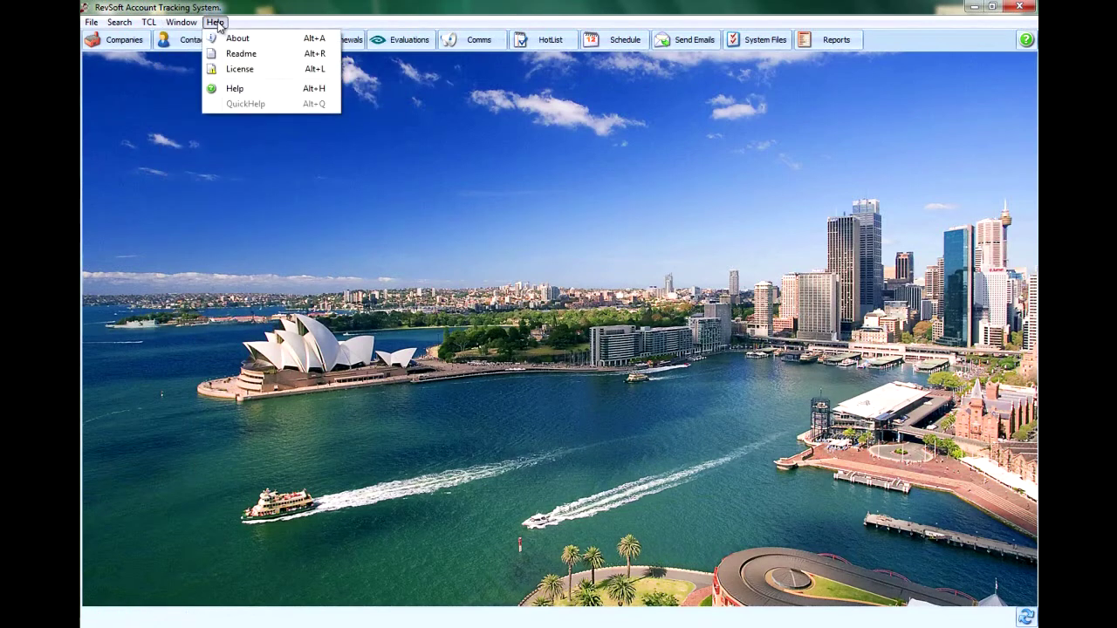
pyautogui.click(236, 39)
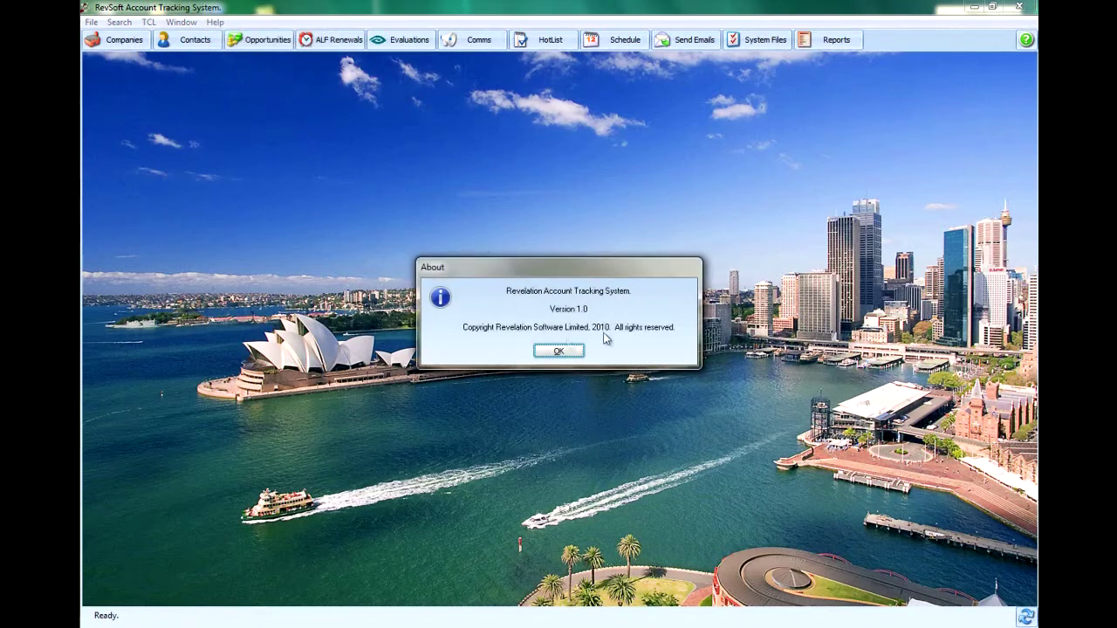
pyautogui.click(557, 352)
# Step: Open the Readme, read through its bug reports and wish lists for versions 1.0 and 1.1, and close it
pyautogui.click(214, 21)
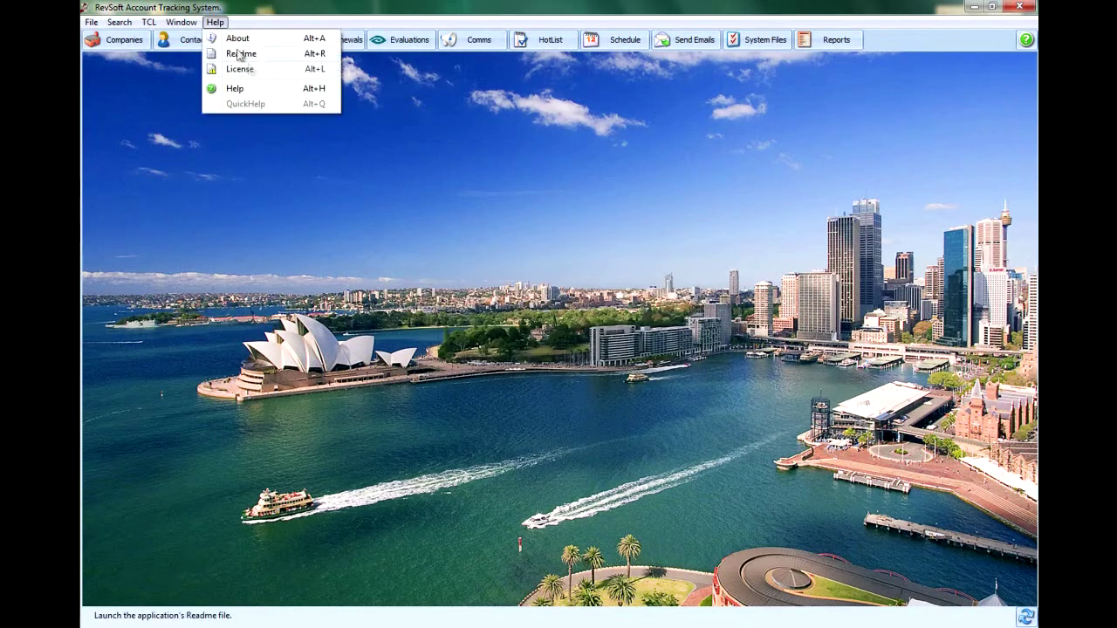
pyautogui.click(247, 55)
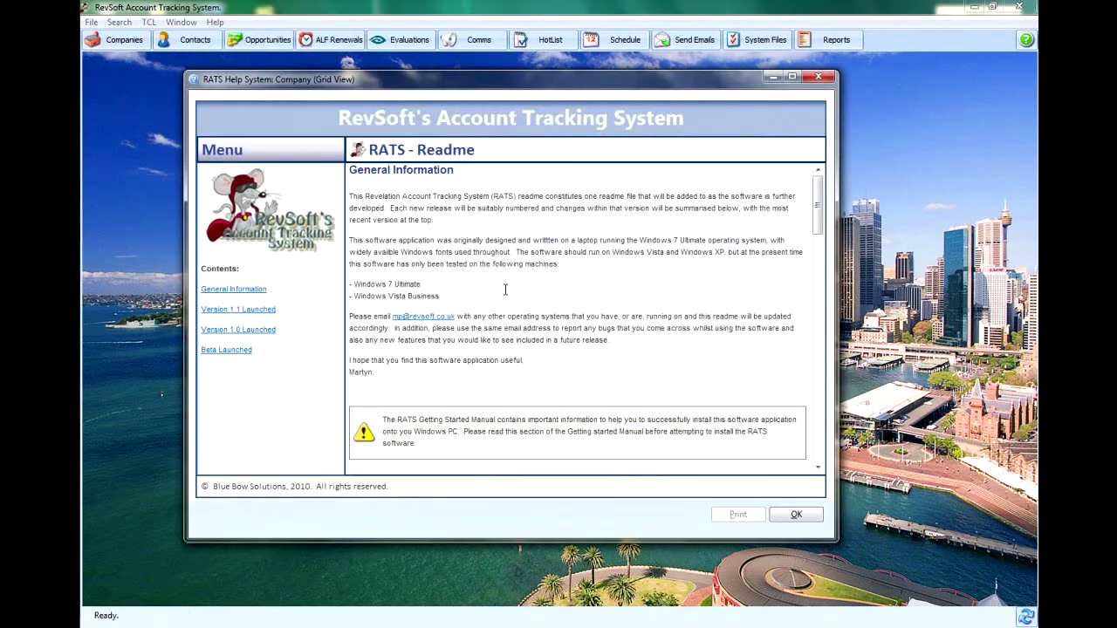
pyautogui.scroll(-15, 506, 289)
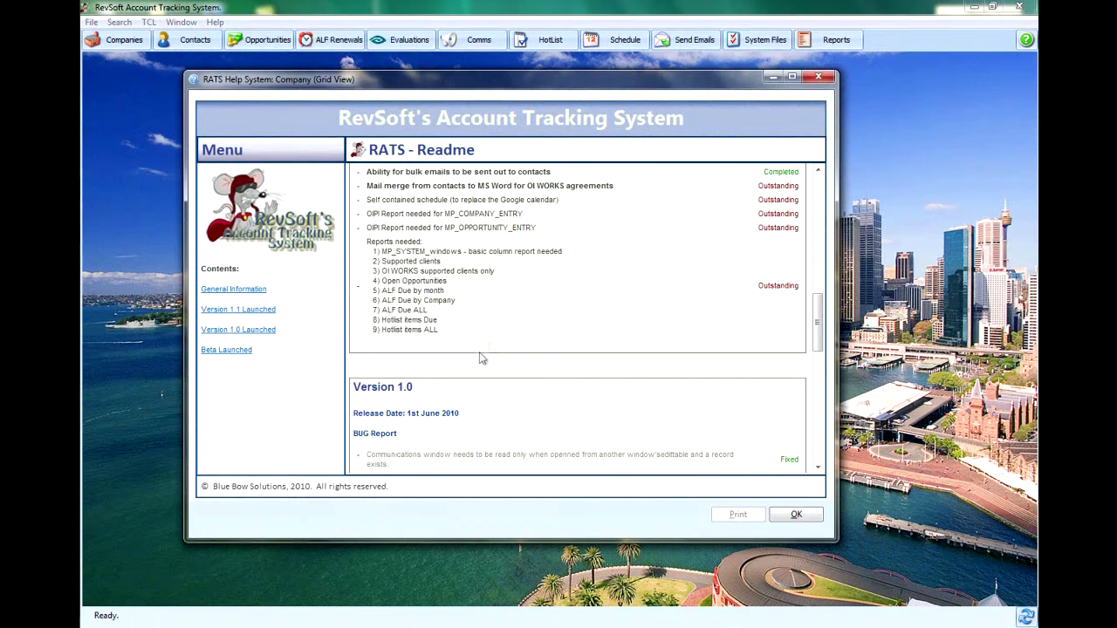
pyautogui.scroll(-3, 489, 345)
pyautogui.scroll(-2, 502, 327)
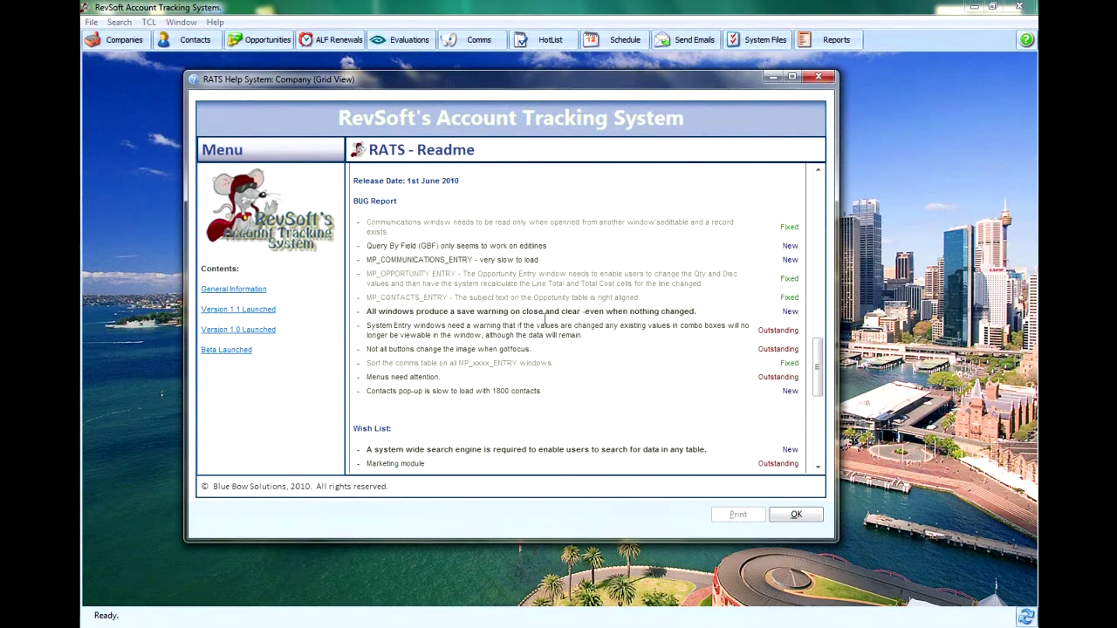
pyautogui.scroll(-2, 601, 362)
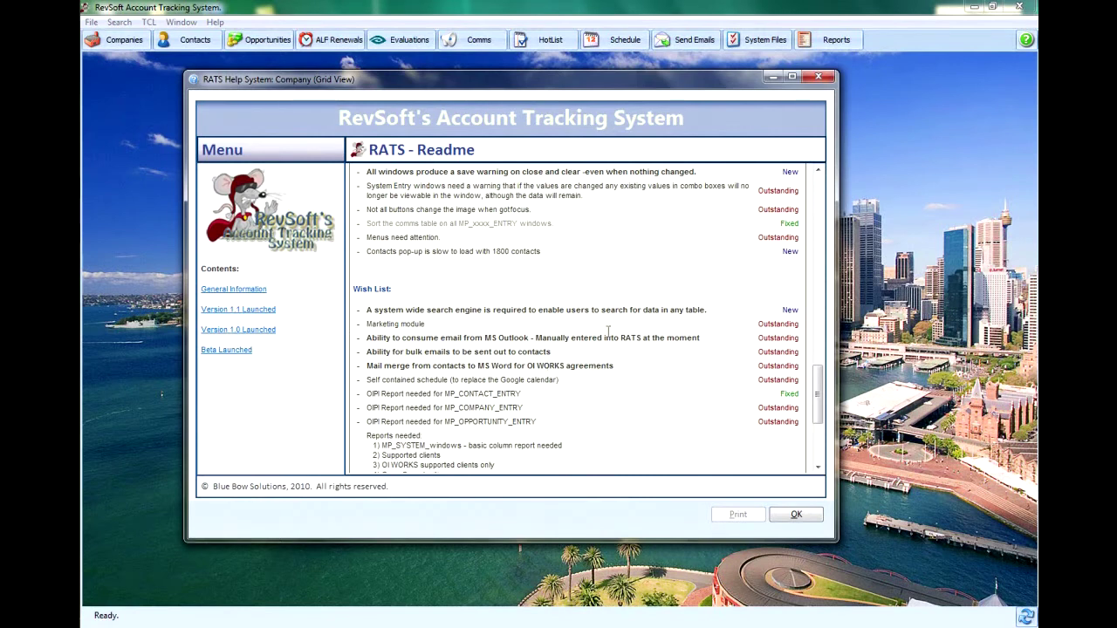
pyautogui.scroll(-1, 495, 383)
pyautogui.scroll(-3, 495, 388)
pyautogui.scroll(7, 495, 386)
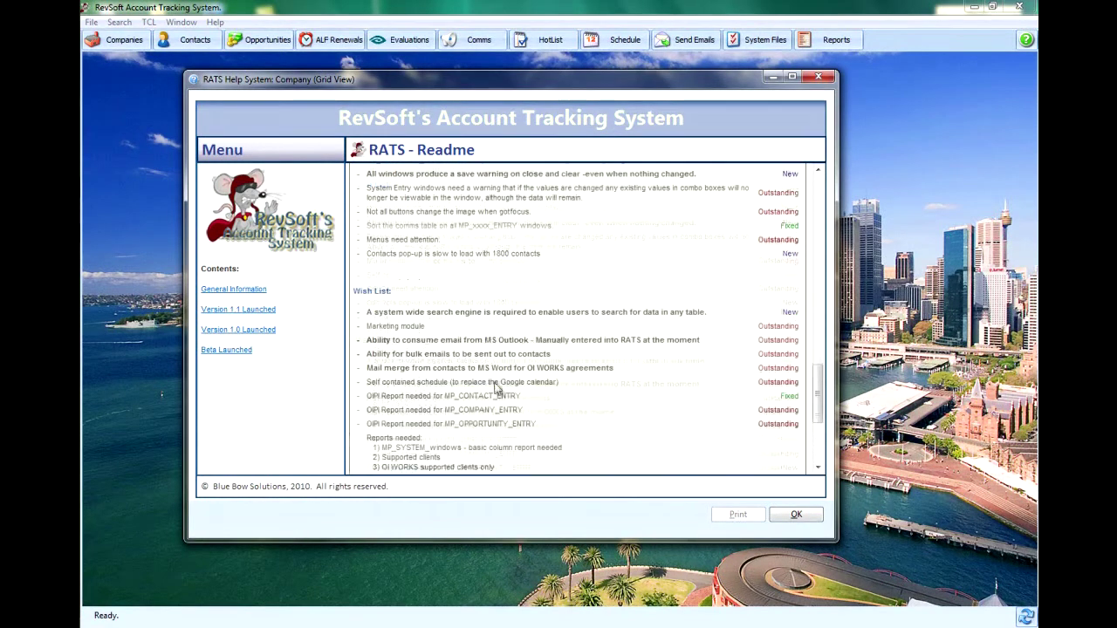
pyautogui.scroll(8, 496, 380)
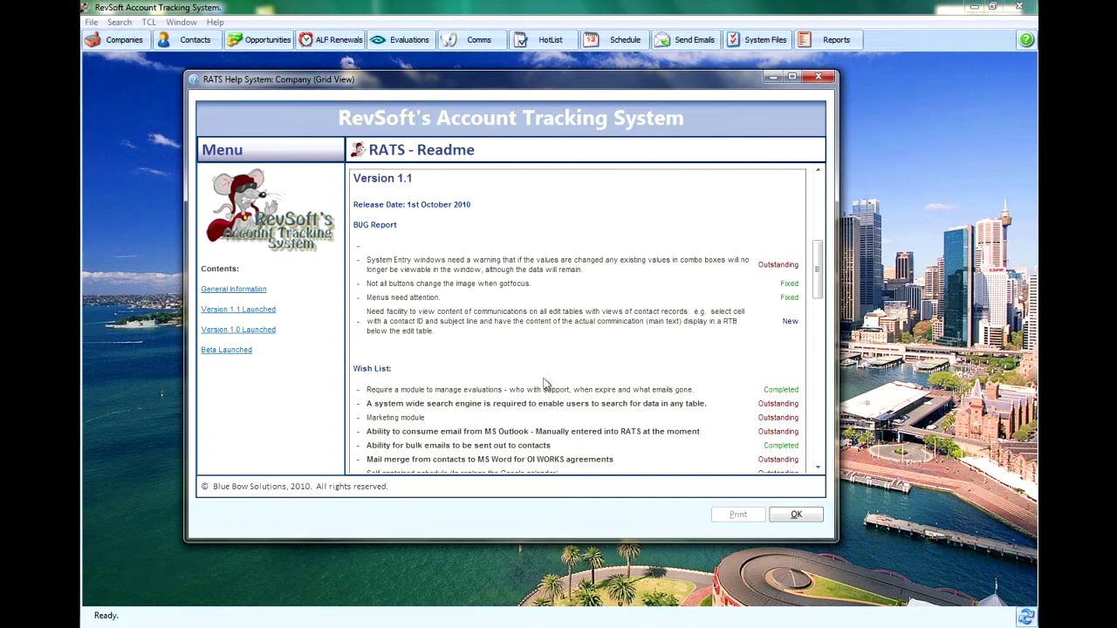
pyautogui.click(818, 78)
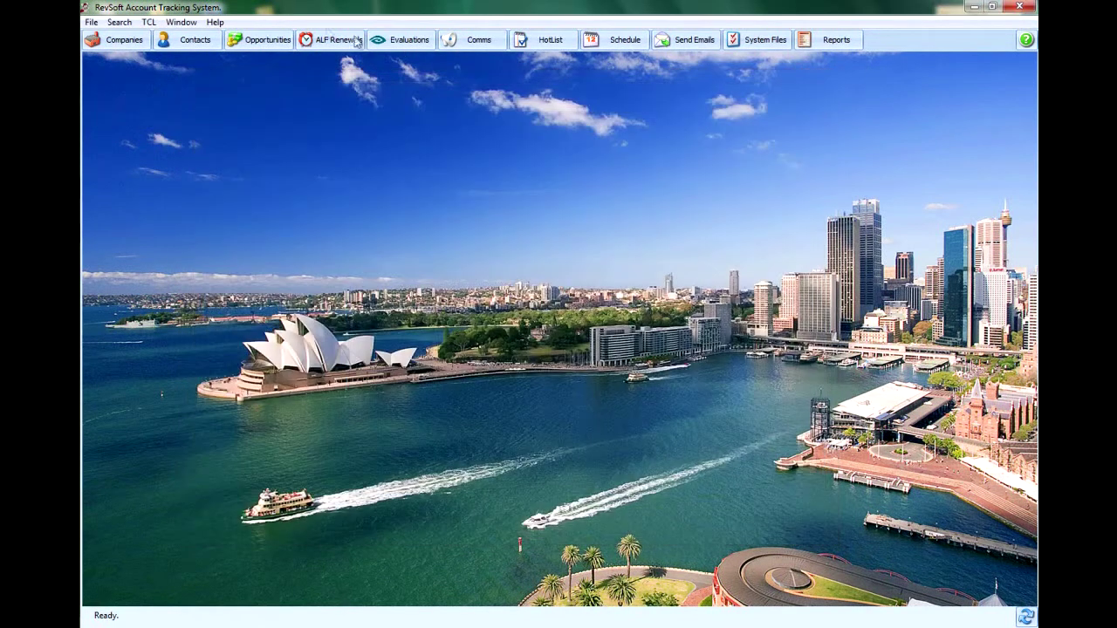
# Step: Open the help system, view its Storage Media and Media Files pages, and close it
pyautogui.click(214, 22)
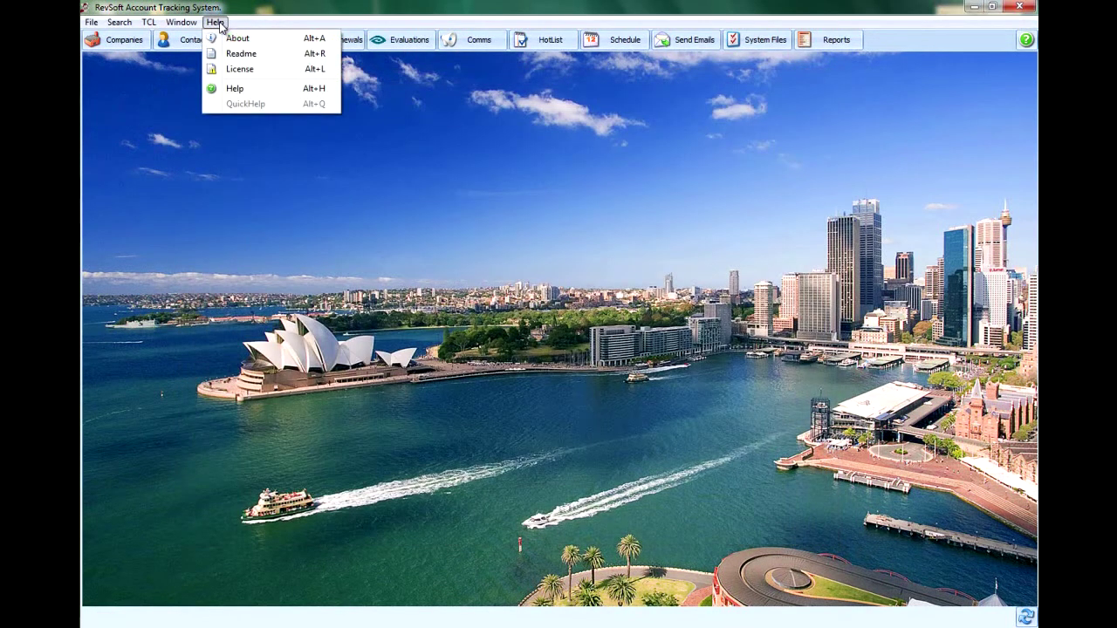
pyautogui.click(235, 88)
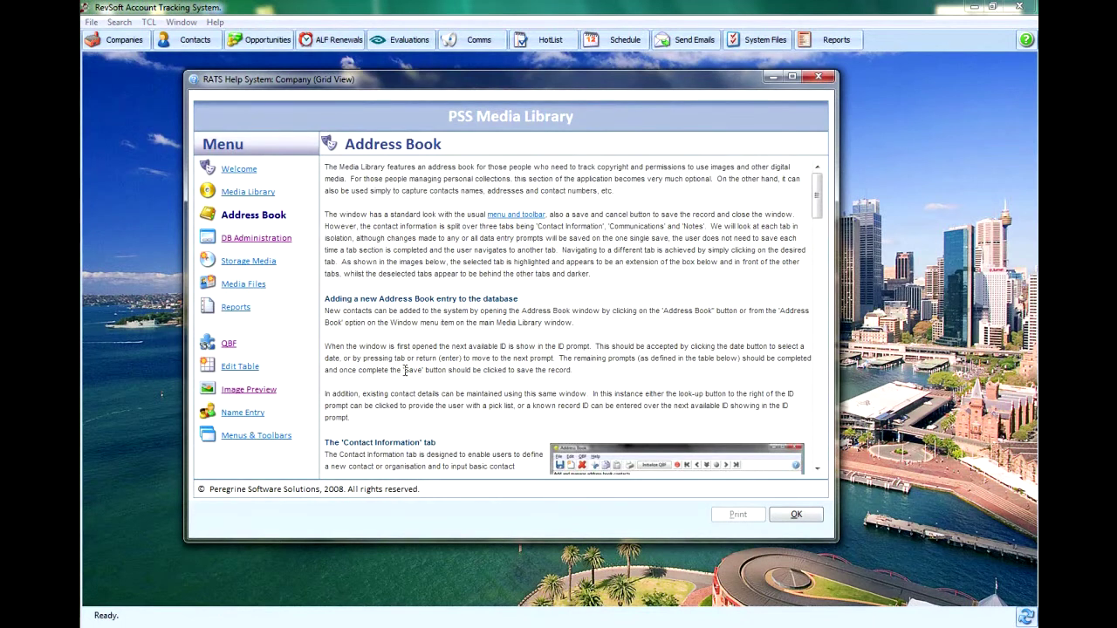
pyautogui.moveTo(824, 212)
pyautogui.mouseDown()
pyautogui.moveTo(827, 421)
pyautogui.moveTo(835, 194)
pyautogui.mouseUp()
pyautogui.click(249, 261)
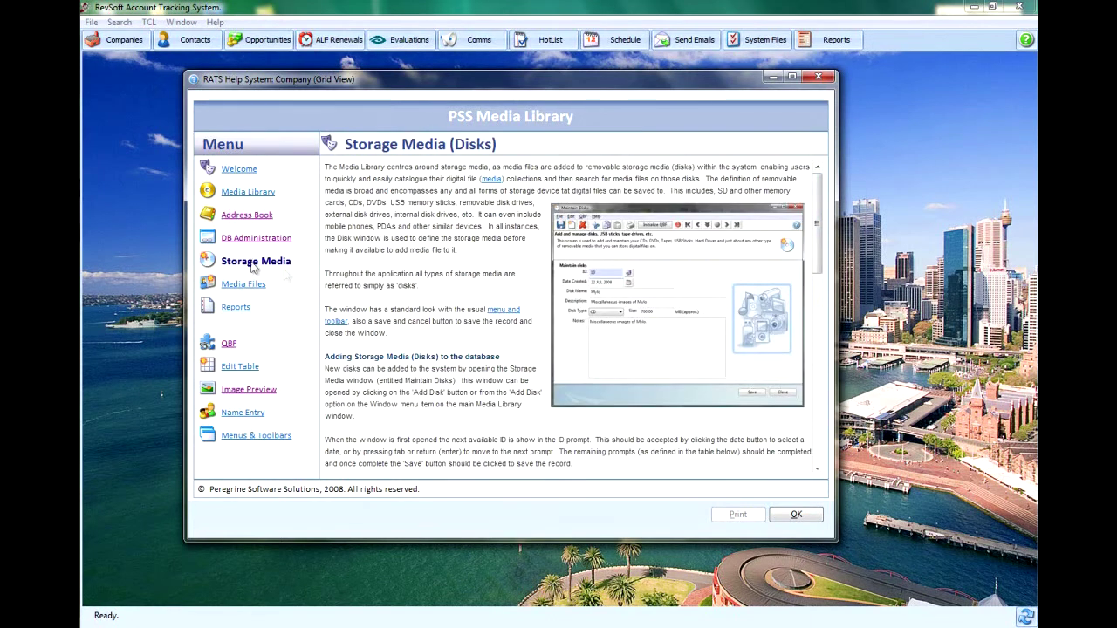
pyautogui.click(235, 284)
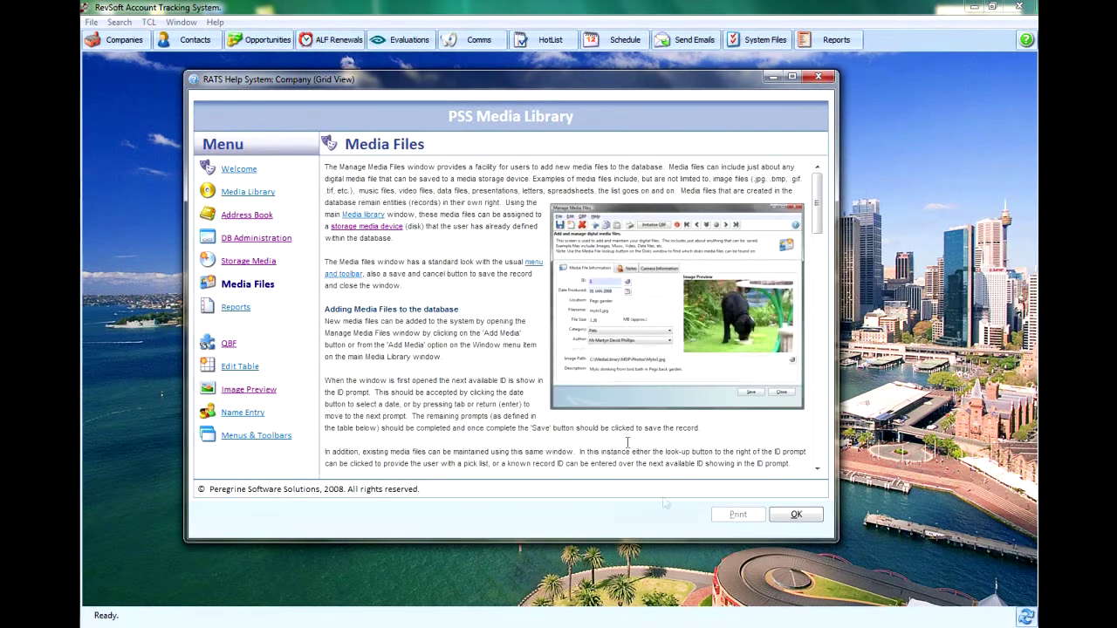
pyautogui.click(794, 516)
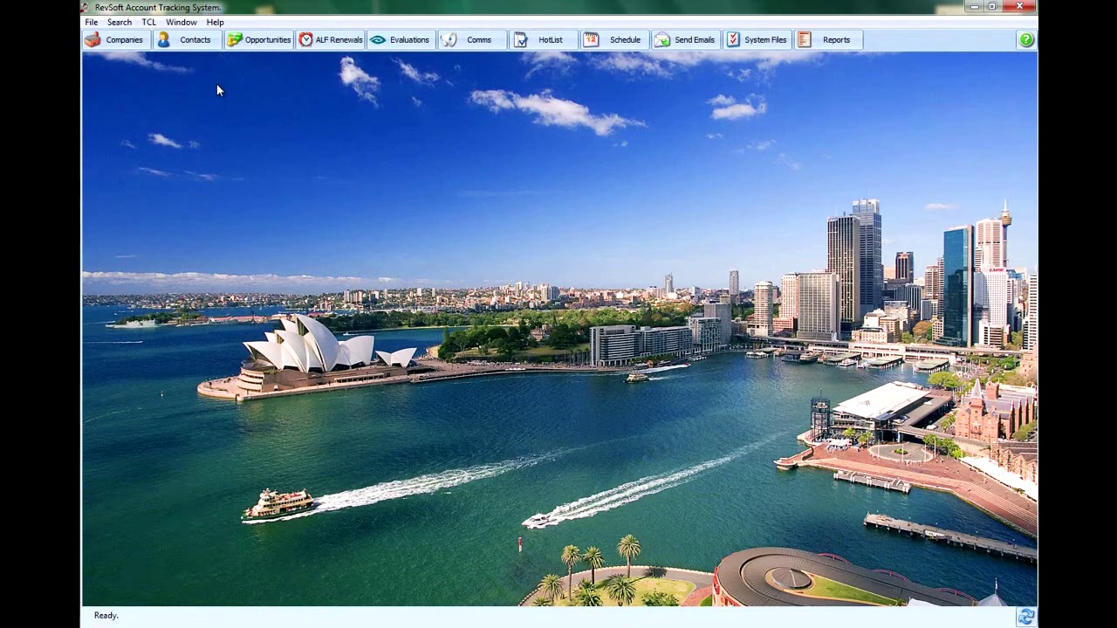
# Step: Open the Companies grid view and browse through the company list
pyautogui.click(127, 41)
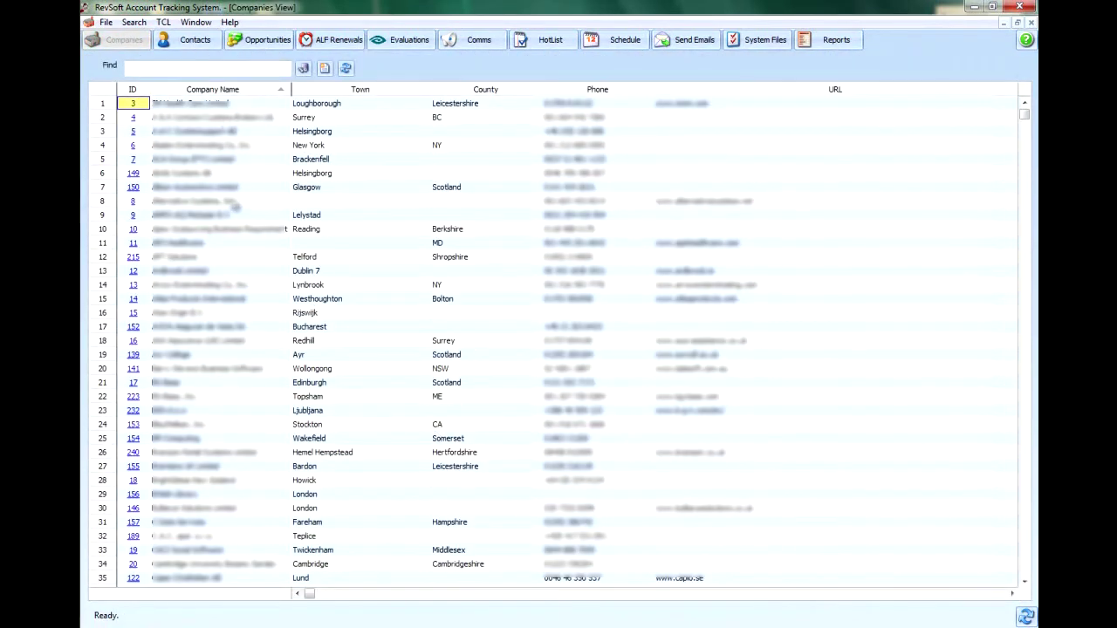
pyautogui.scroll(-7, 234, 205)
pyautogui.scroll(-15, 234, 204)
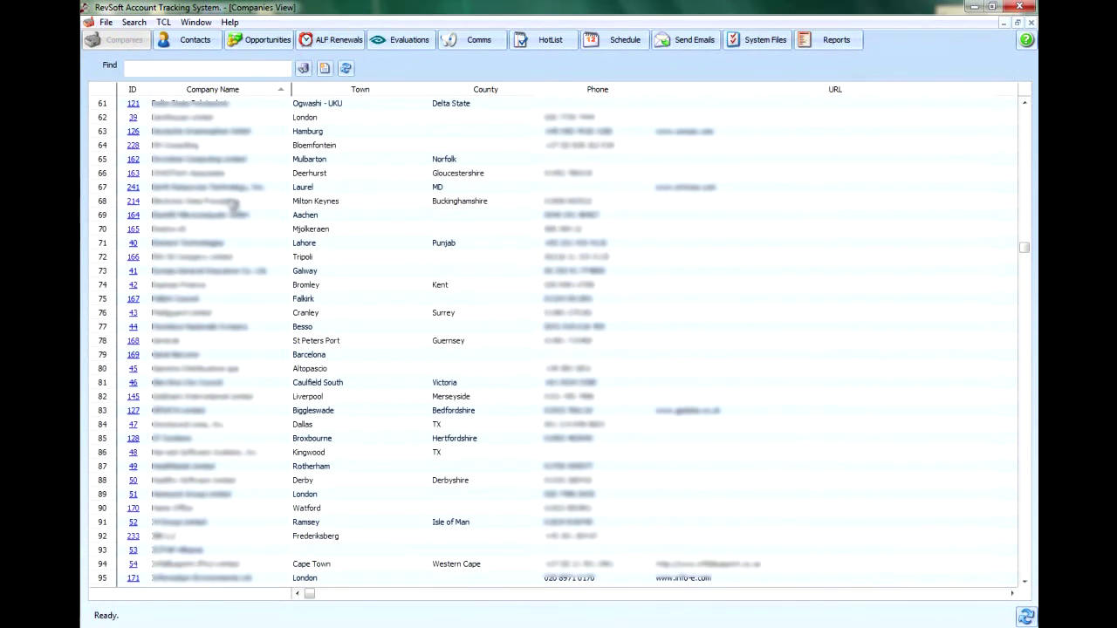
pyautogui.scroll(8, 234, 204)
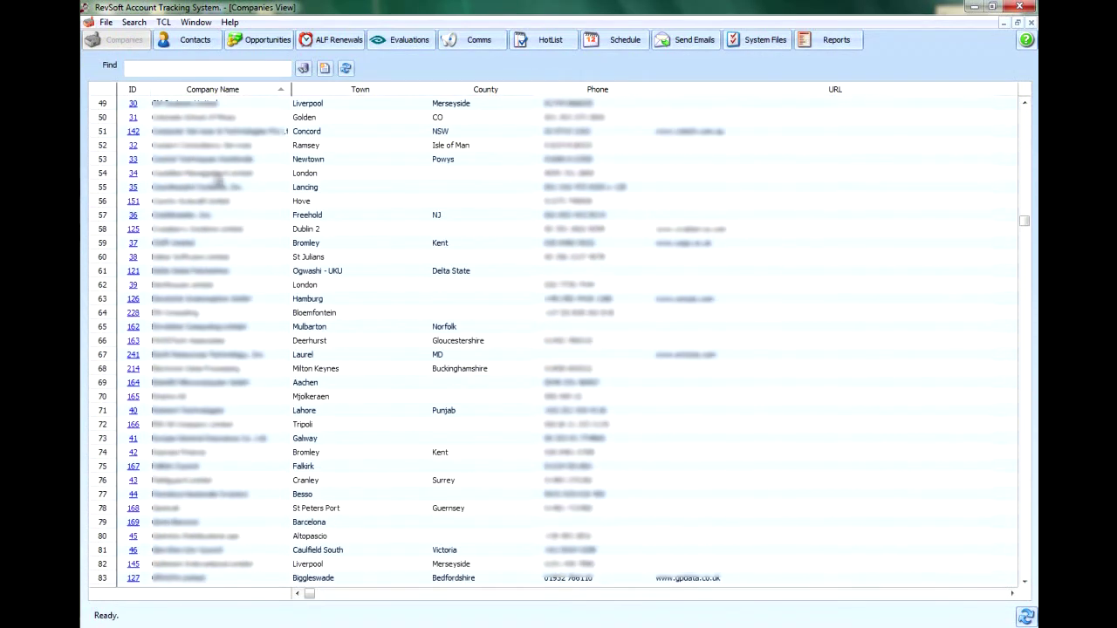
# Step: Search the company list for "reve"
pyautogui.click(186, 70)
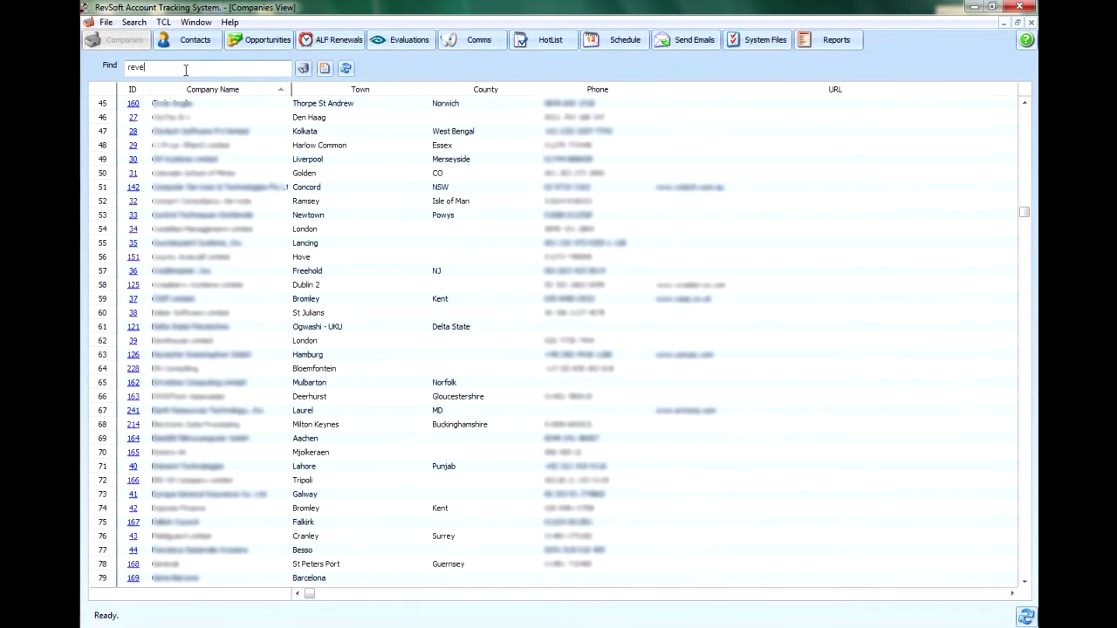
pyautogui.write('revel')
pyautogui.click(302, 69)
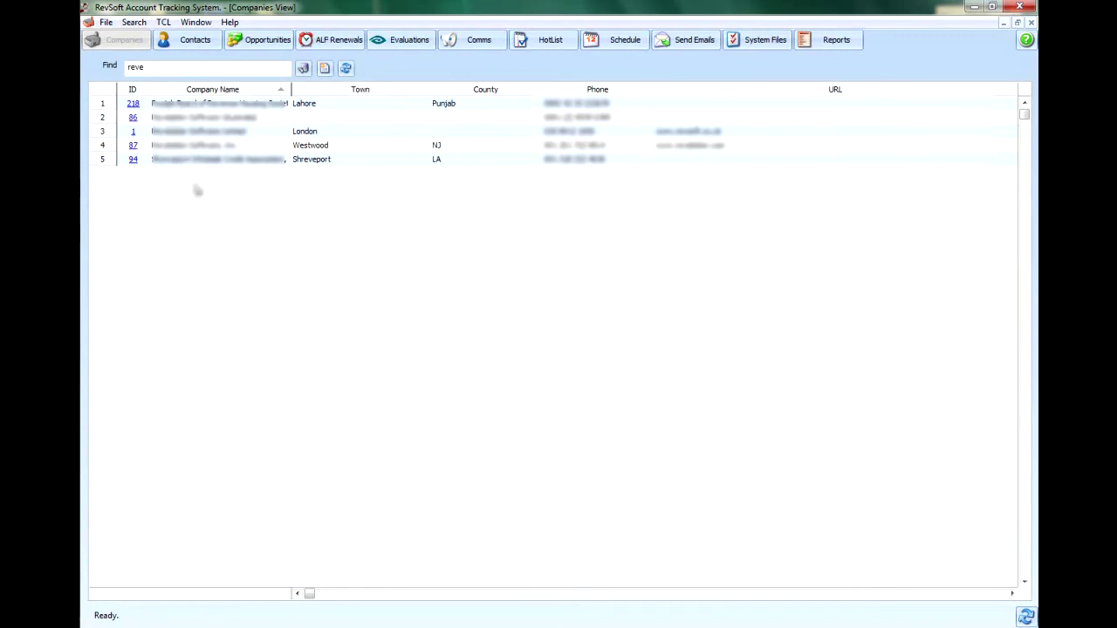
# Step: Open a blank company entry form and bring up its company lookup list
pyautogui.click(324, 70)
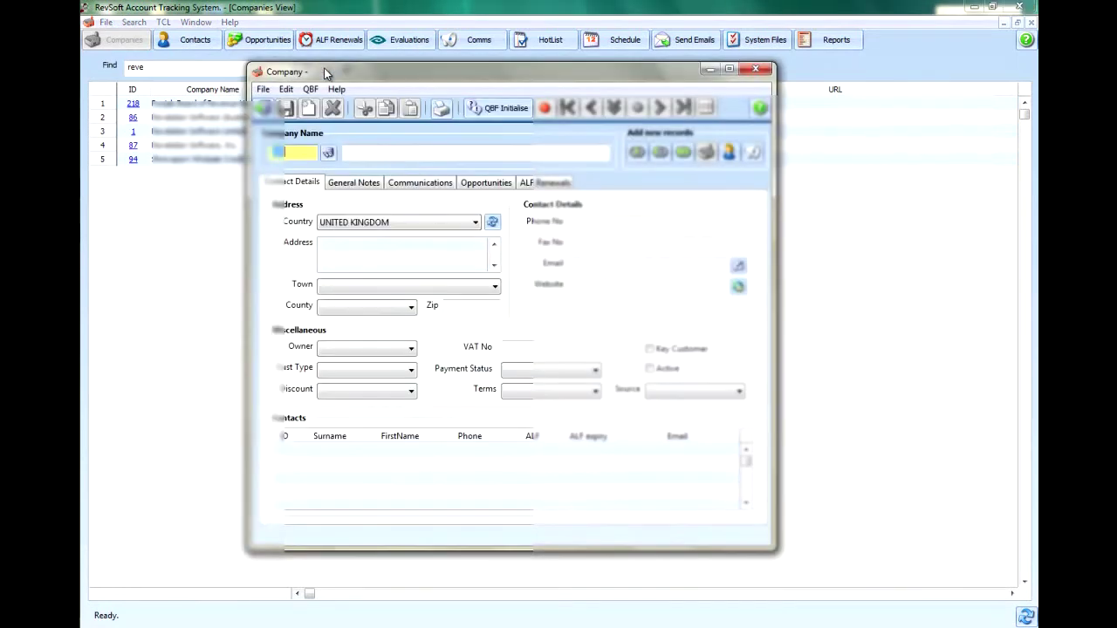
pyautogui.write('245')
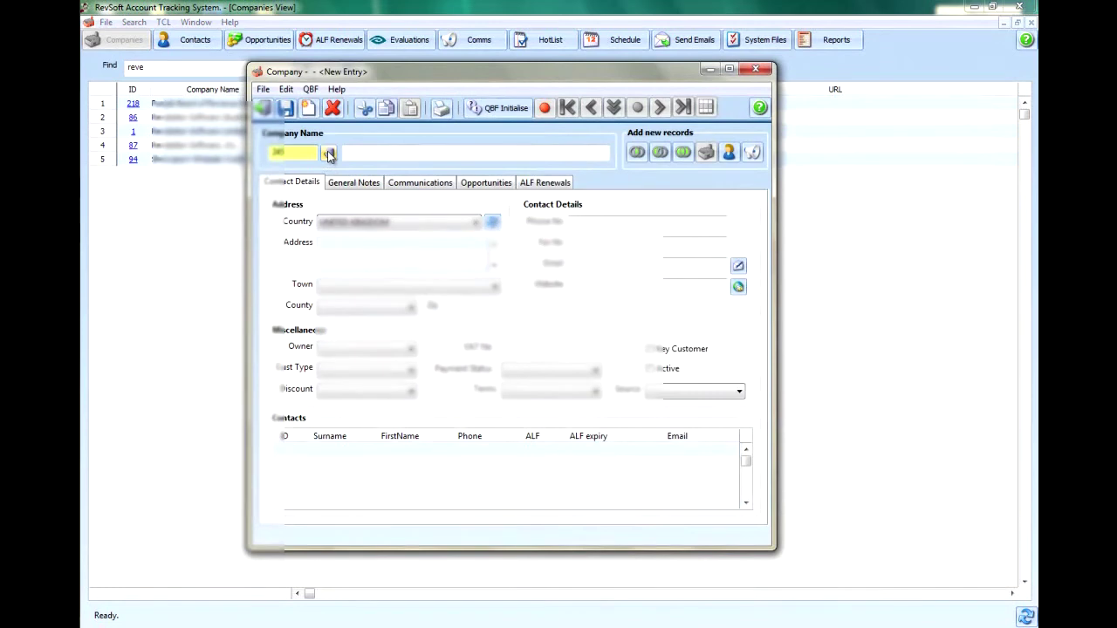
pyautogui.click(328, 154)
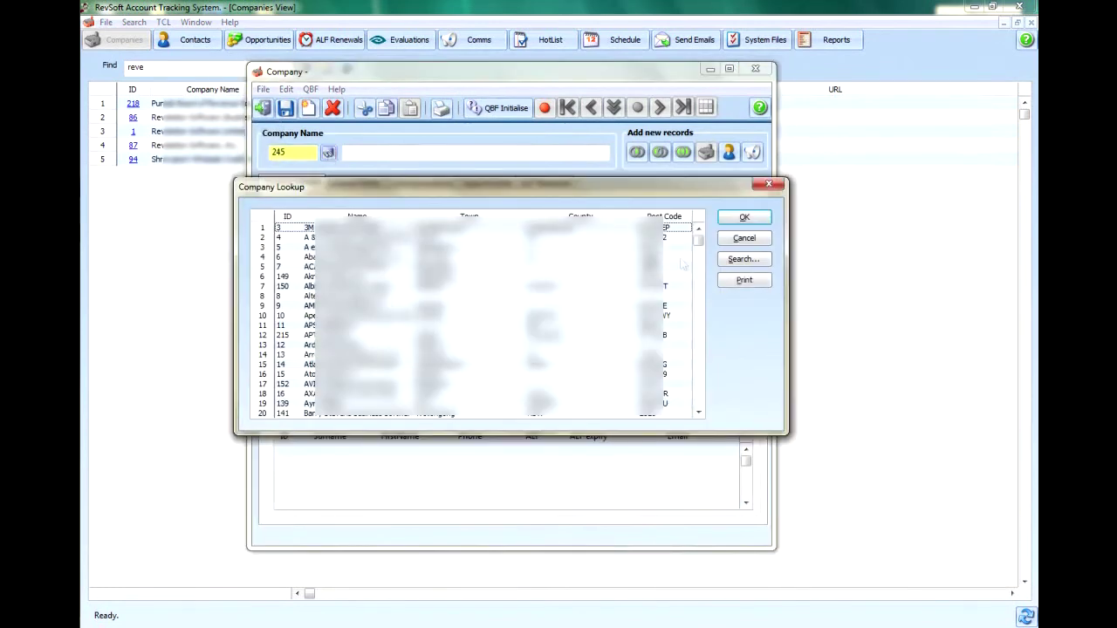
# Step: Search the company lookup for "reve", step through the matches and load the Revelation Software Limited record
pyautogui.click(739, 260)
pyautogui.write('reve')
pyautogui.press('Return')
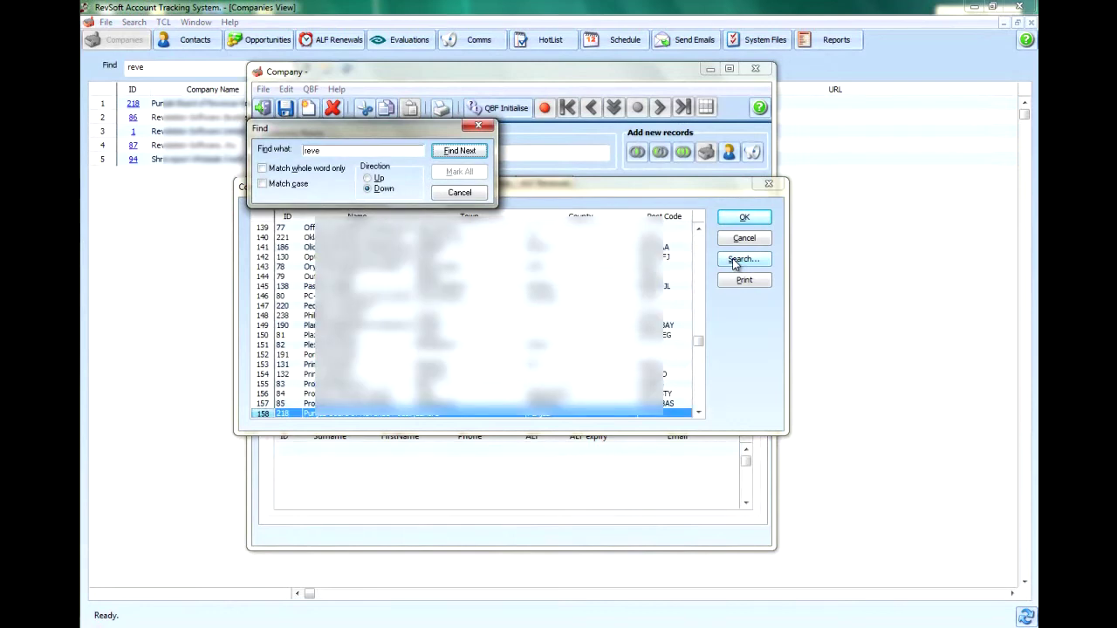
pyautogui.click(456, 153)
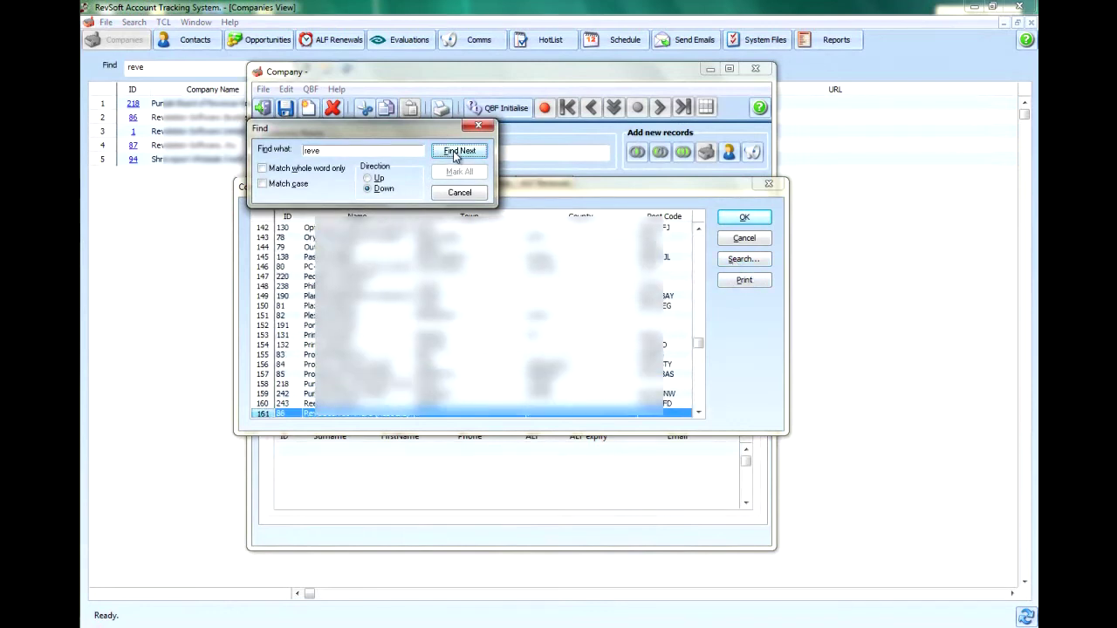
pyautogui.click(454, 154)
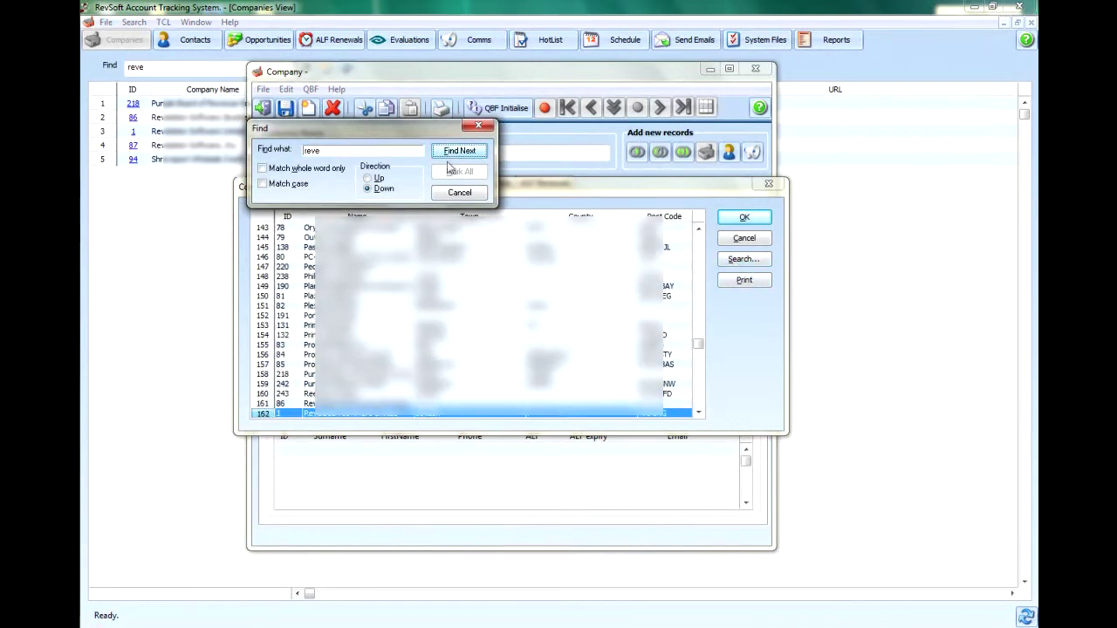
pyautogui.click(351, 421)
pyautogui.doubleClick(351, 415)
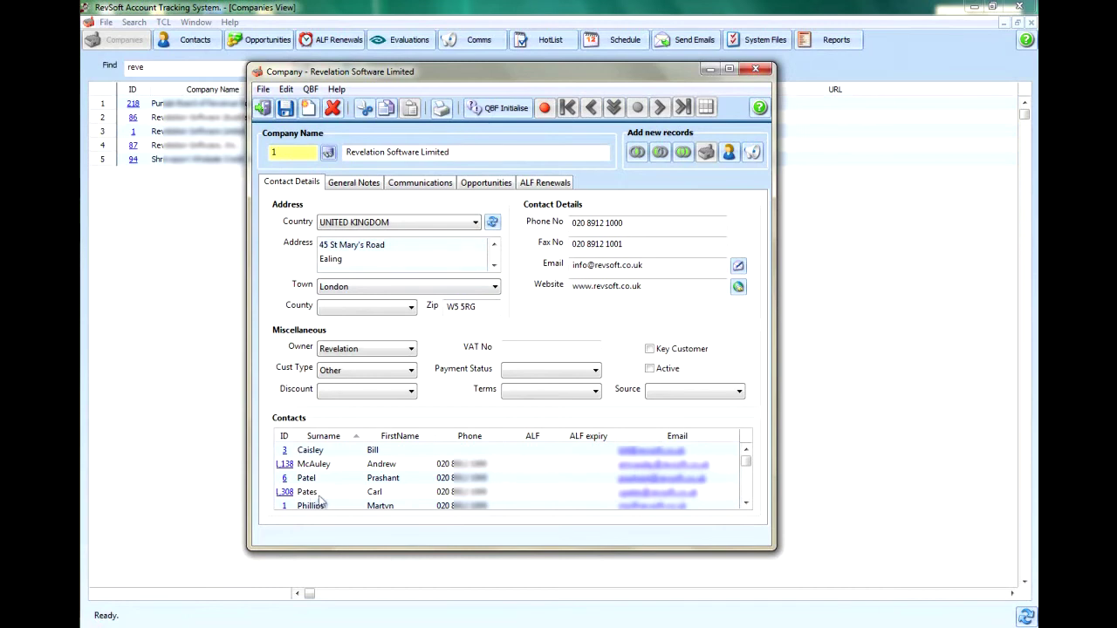
# Step: View the first listed contact's record from the company's contacts and close it without saving changes
pyautogui.click(286, 451)
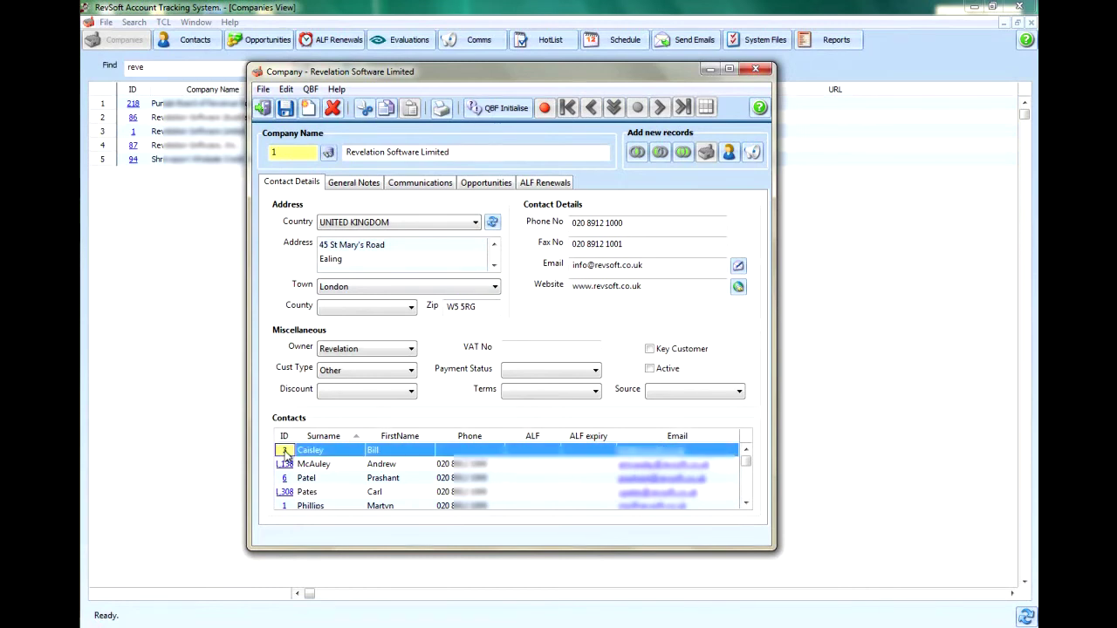
pyautogui.click(285, 451)
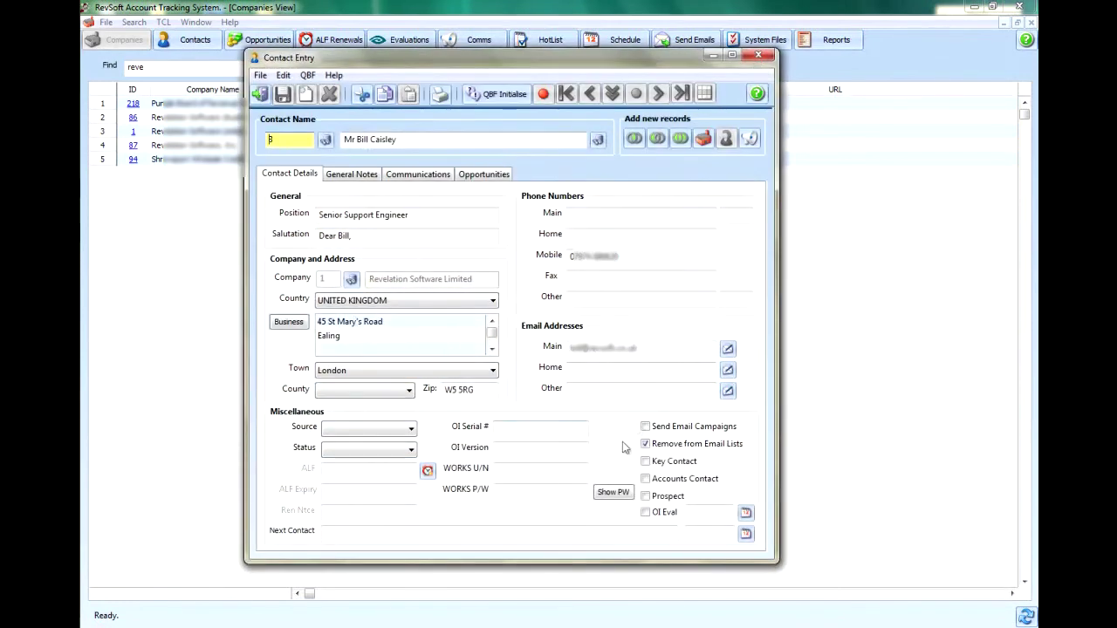
pyautogui.click(758, 55)
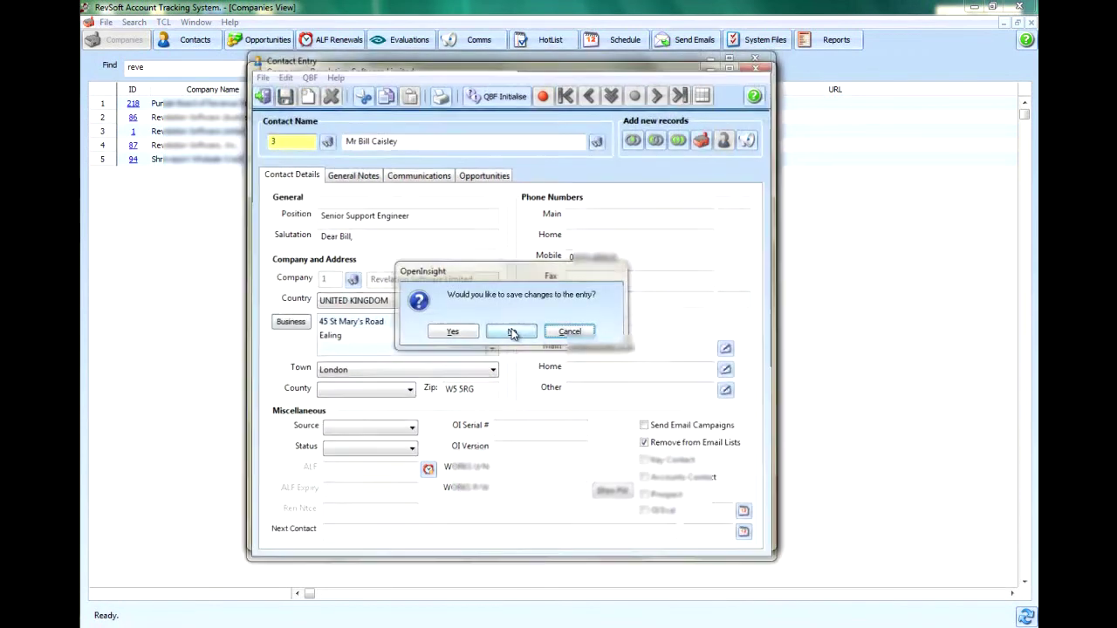
pyautogui.click(511, 333)
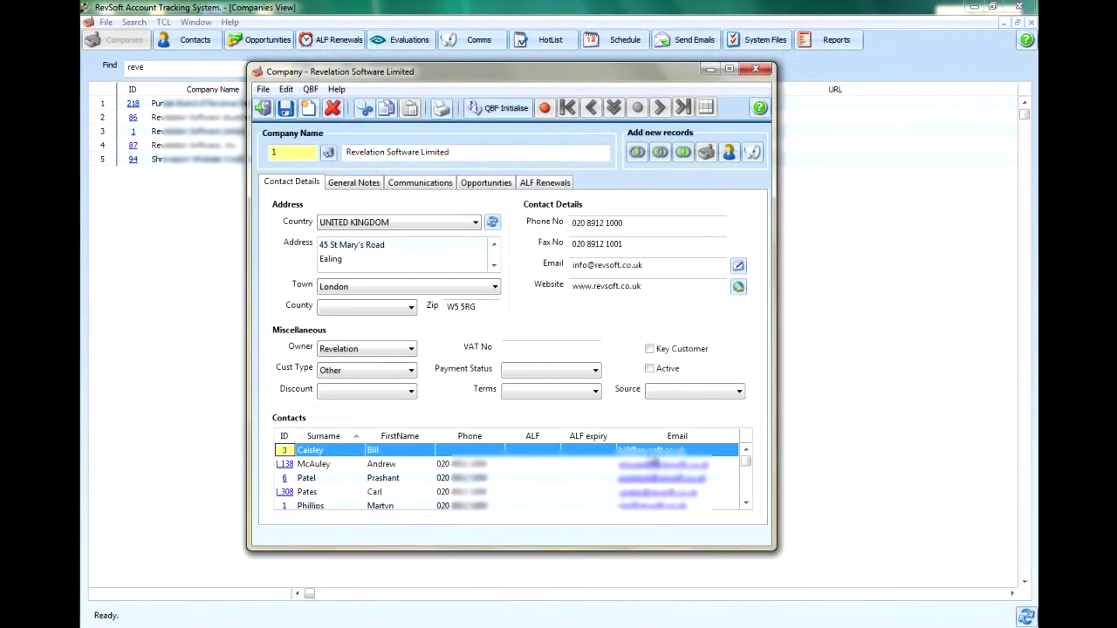
# Step: Start an email to the first listed contact, declining the file download, and discard the message without saving
pyautogui.click(655, 450)
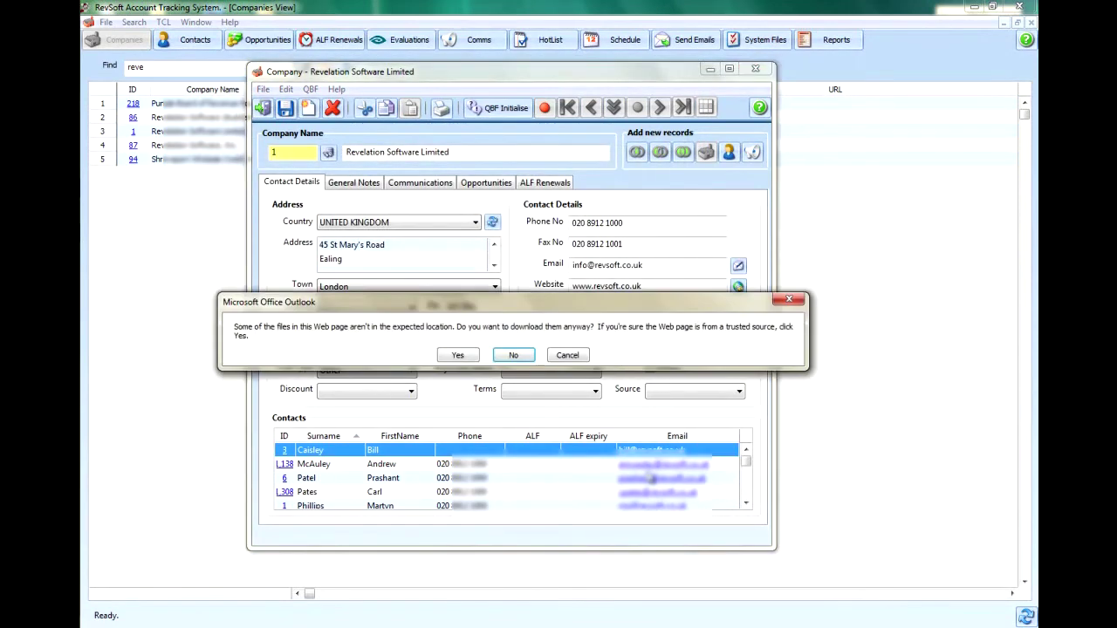
pyautogui.click(521, 356)
pyautogui.click(521, 356)
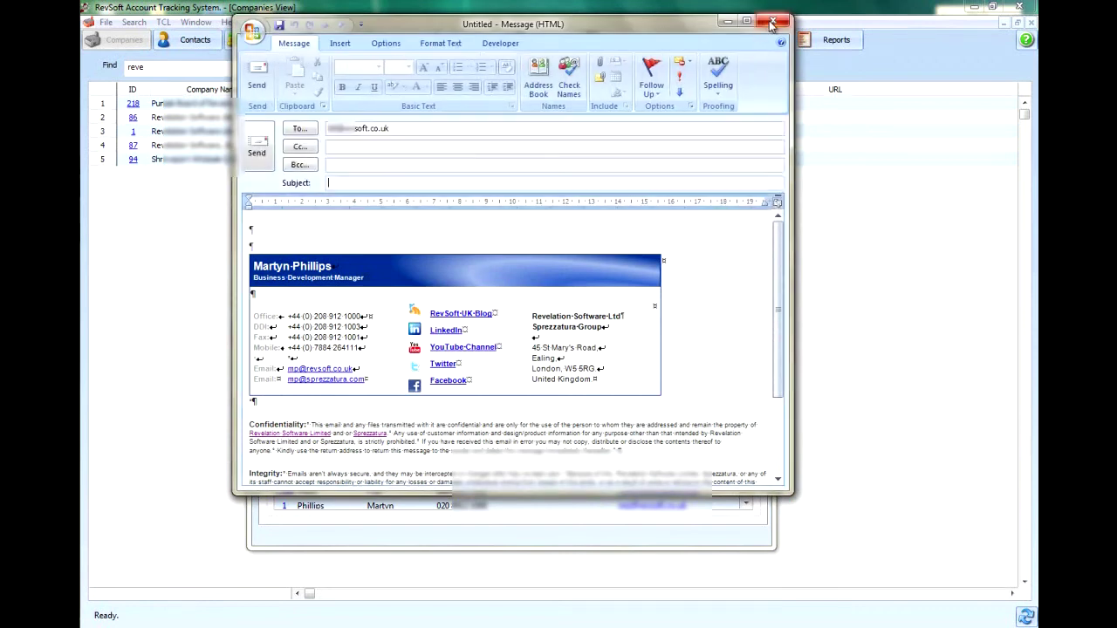
pyautogui.click(771, 22)
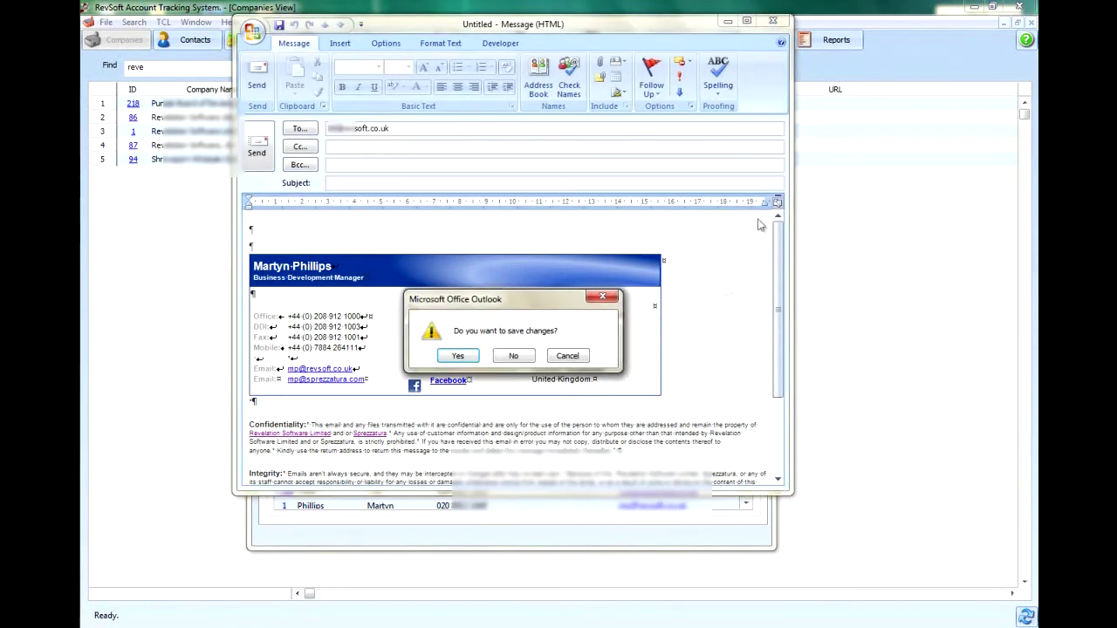
pyautogui.click(527, 358)
# Step: Close the company record and reset the Companies view to list all companies
pyautogui.click(759, 69)
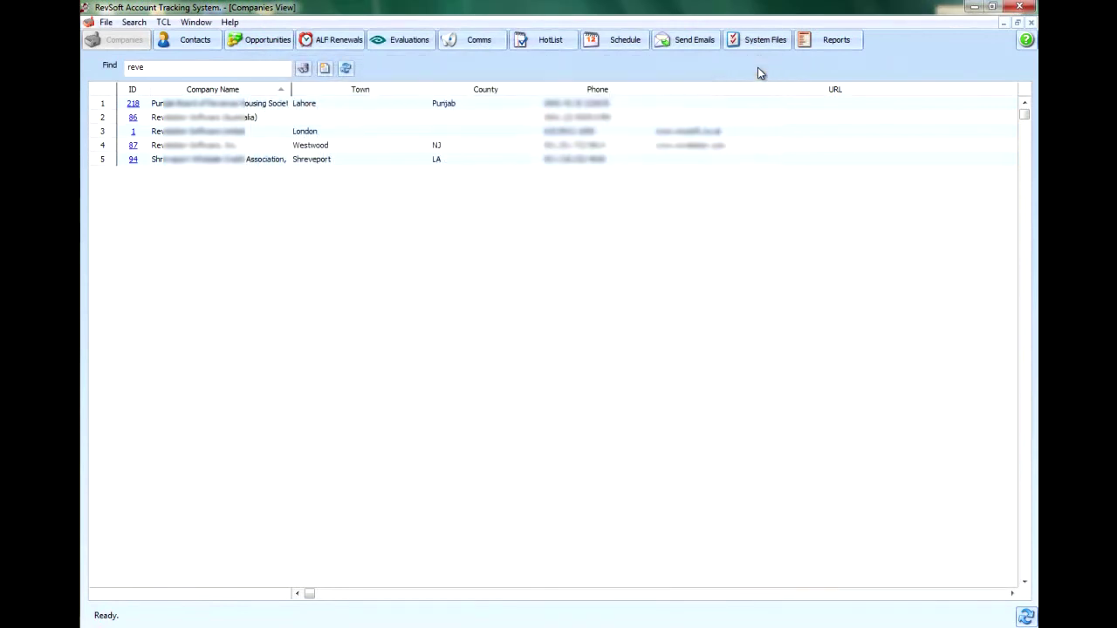
pyautogui.click(346, 69)
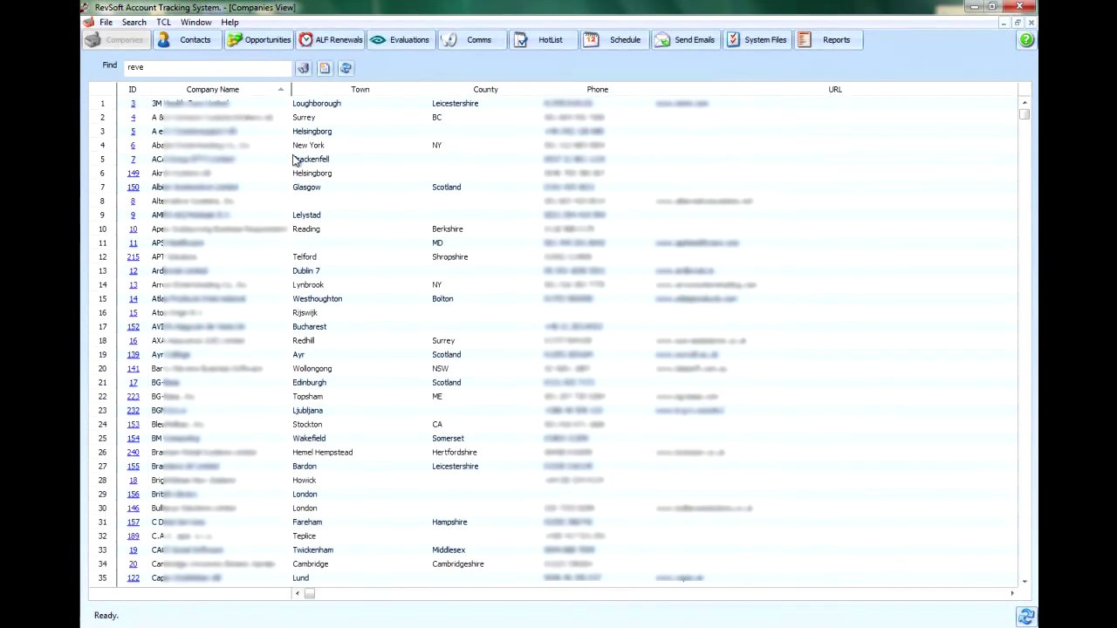
# Step: Open the Contacts view, search it by the contact's surname and open the fifth matching record
pyautogui.click(196, 40)
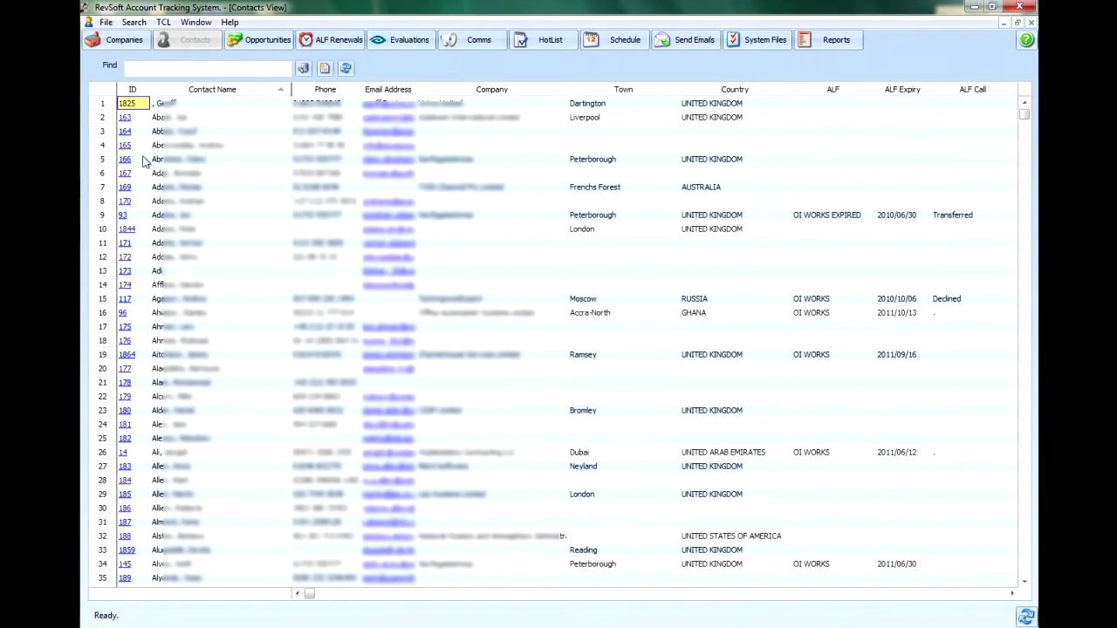
pyautogui.click(175, 65)
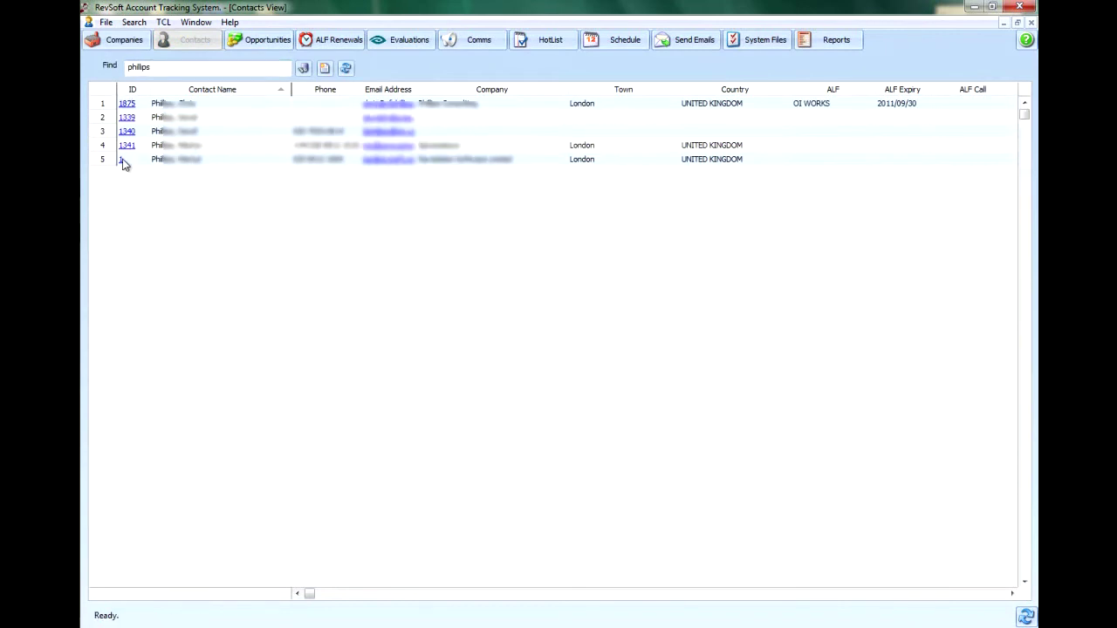
pyautogui.click(124, 162)
pyautogui.doubleClick(124, 162)
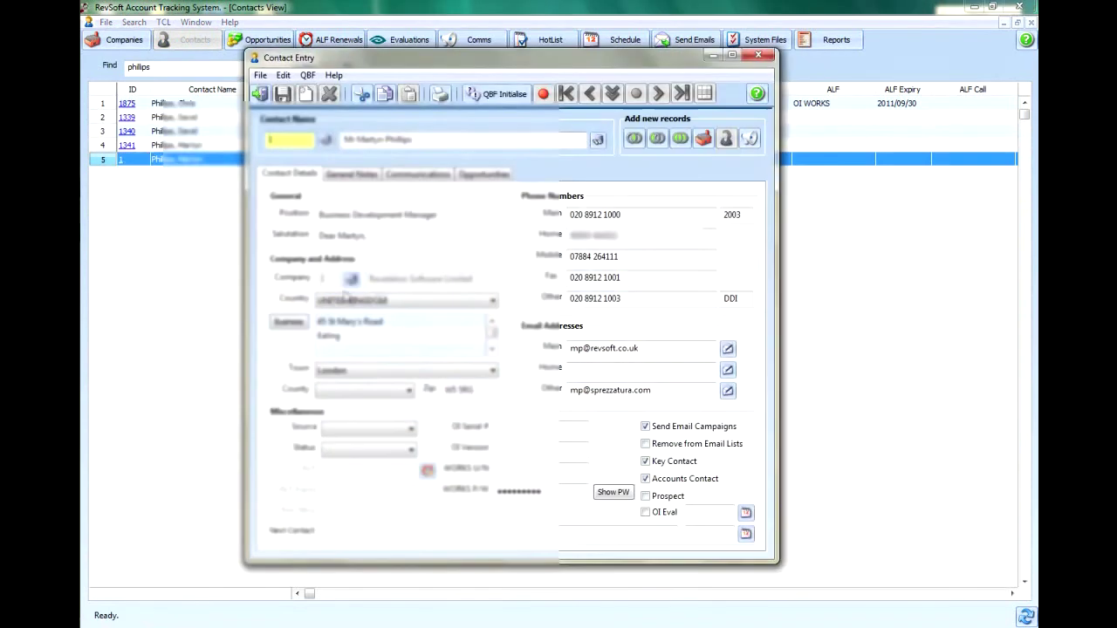
# Step: View the contact's general notes, communications and opportunities, and close the record without saving changes
pyautogui.click(363, 173)
pyautogui.click(417, 175)
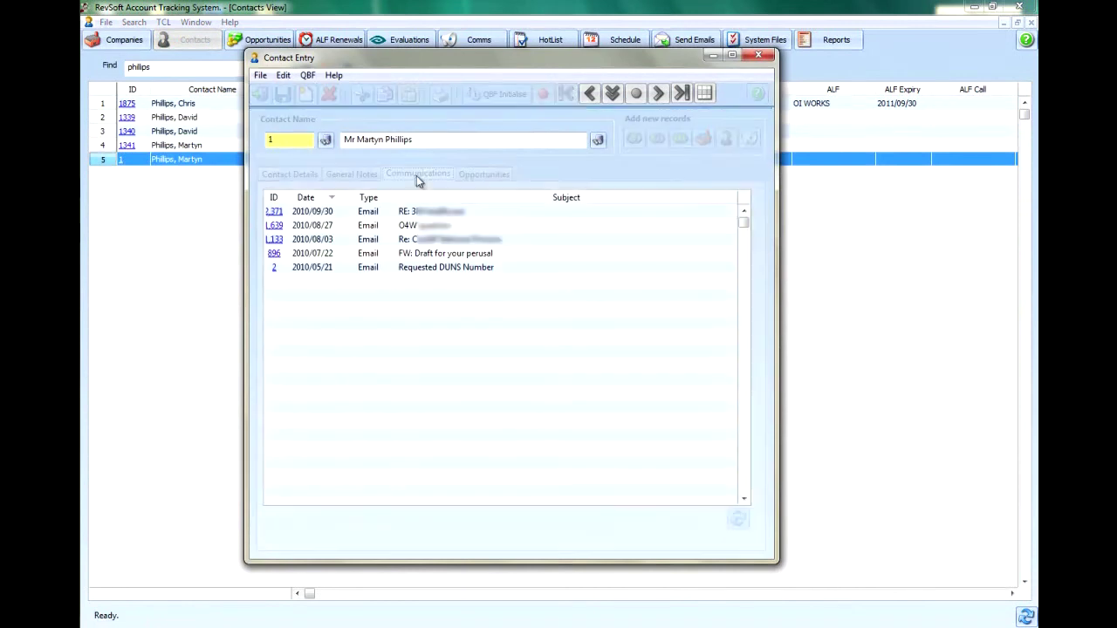
pyautogui.click(478, 174)
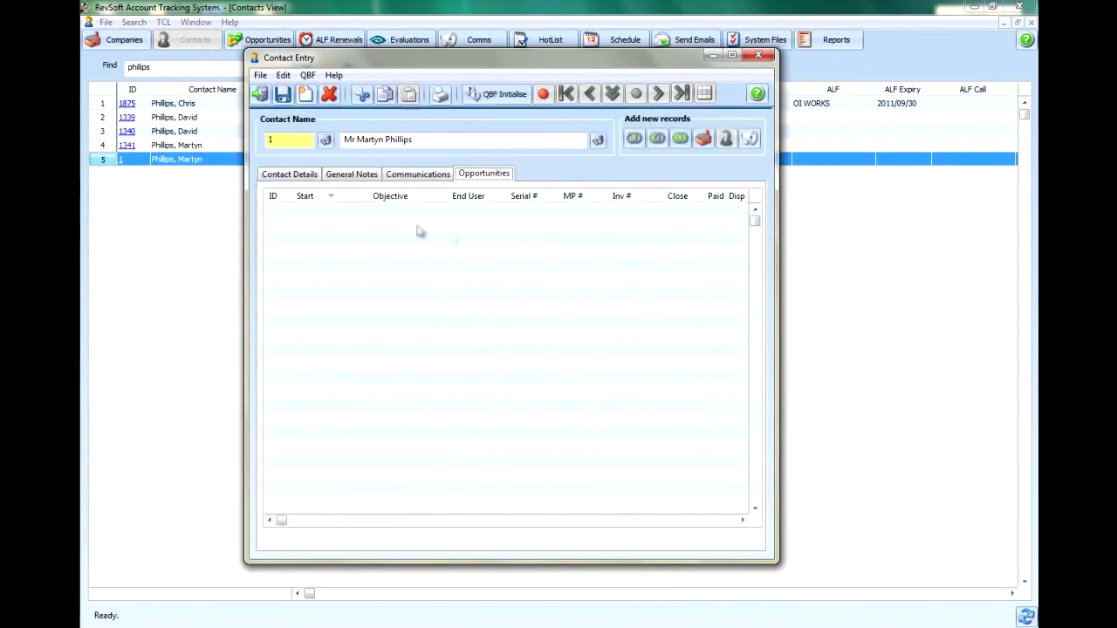
pyautogui.click(758, 54)
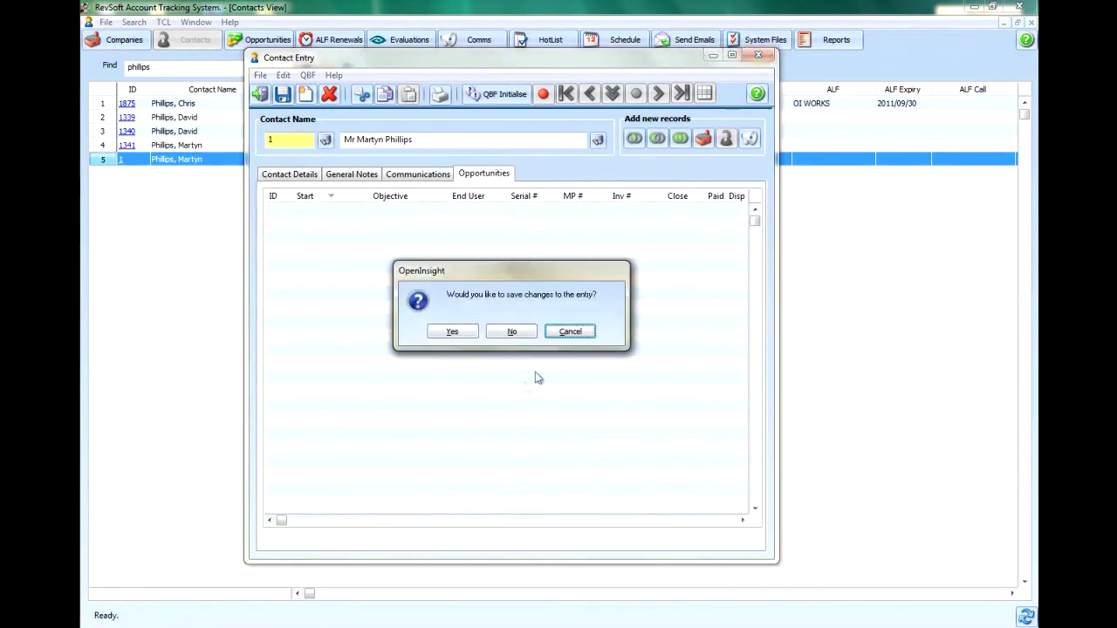
pyautogui.click(518, 333)
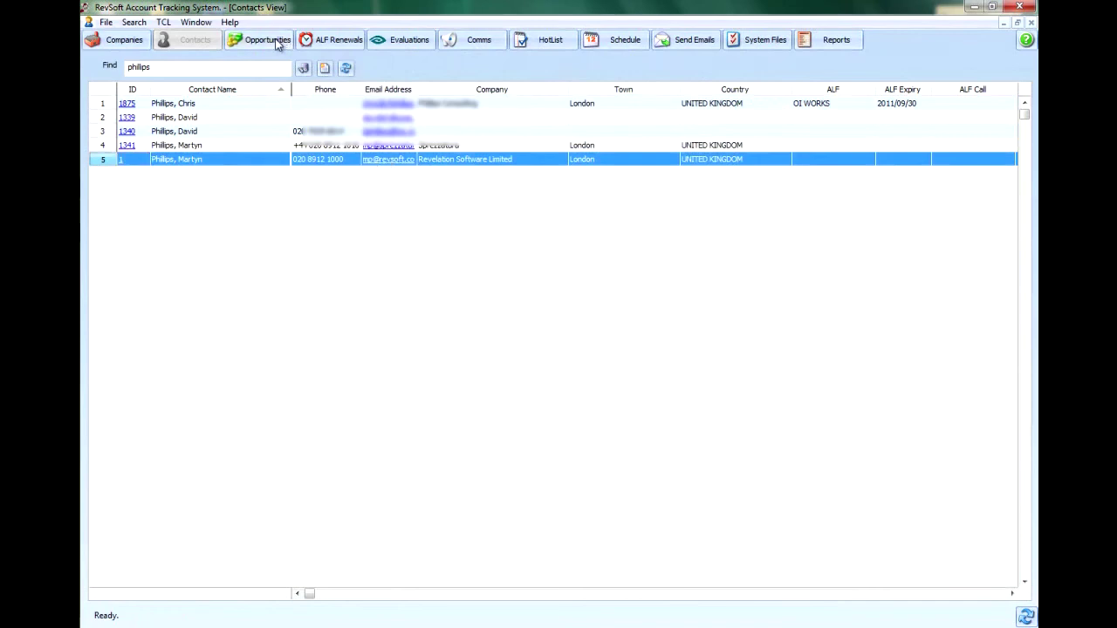
# Step: Open the Opportunities view and filter it by the sales stage In Progress
pyautogui.click(276, 41)
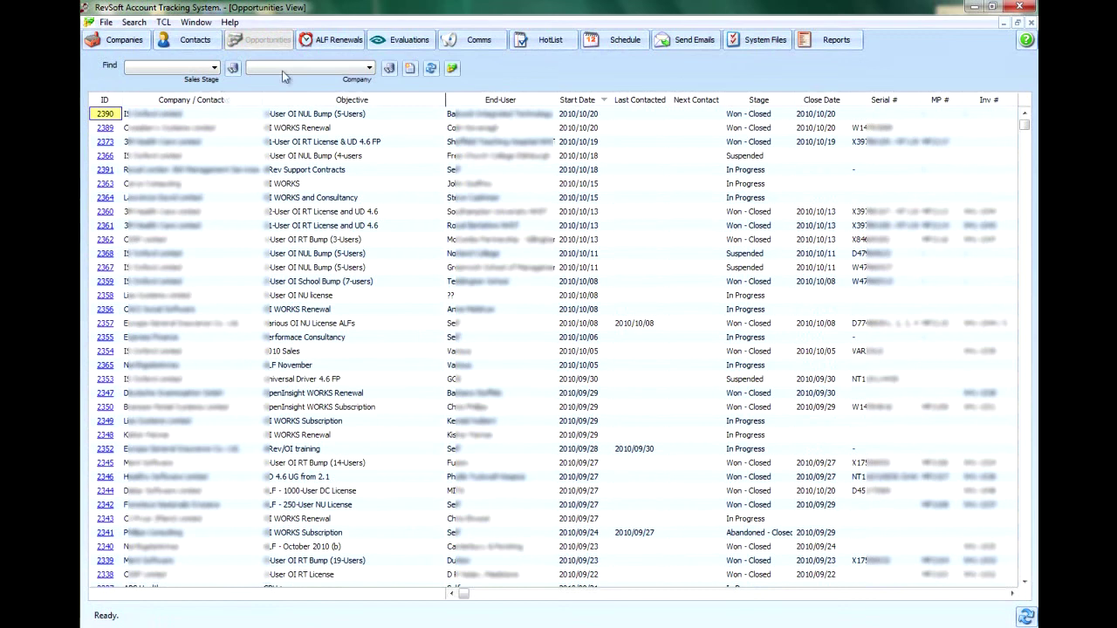
pyautogui.click(213, 70)
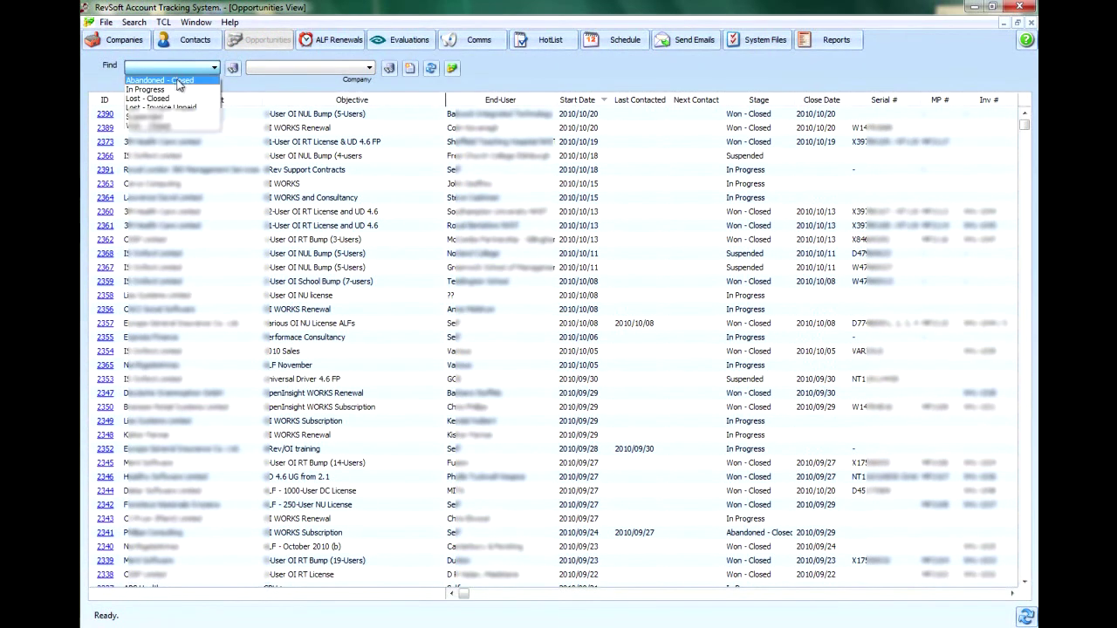
pyautogui.click(155, 89)
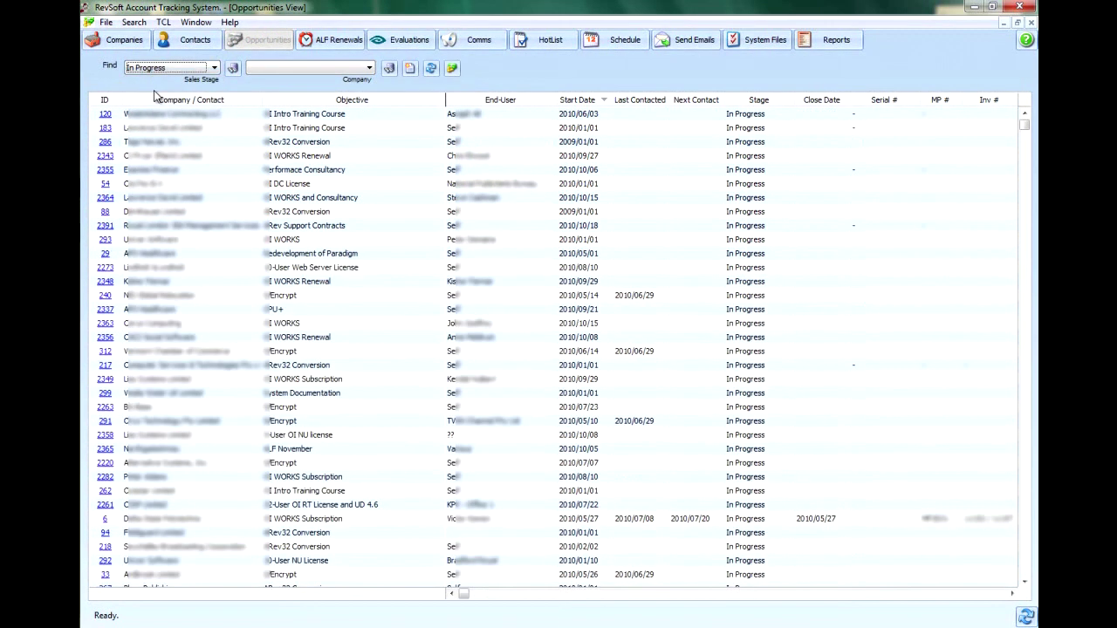
# Step: Filter the opportunities by the company Sprezzatura
pyautogui.click(368, 69)
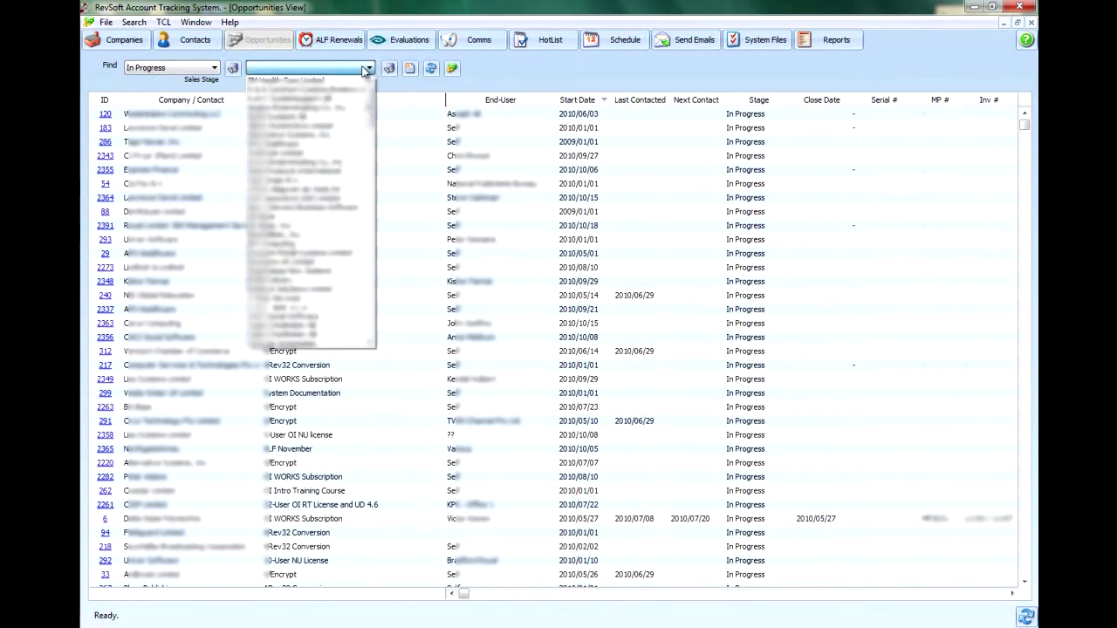
pyautogui.moveTo(370, 106); pyautogui.dragTo(379, 276)
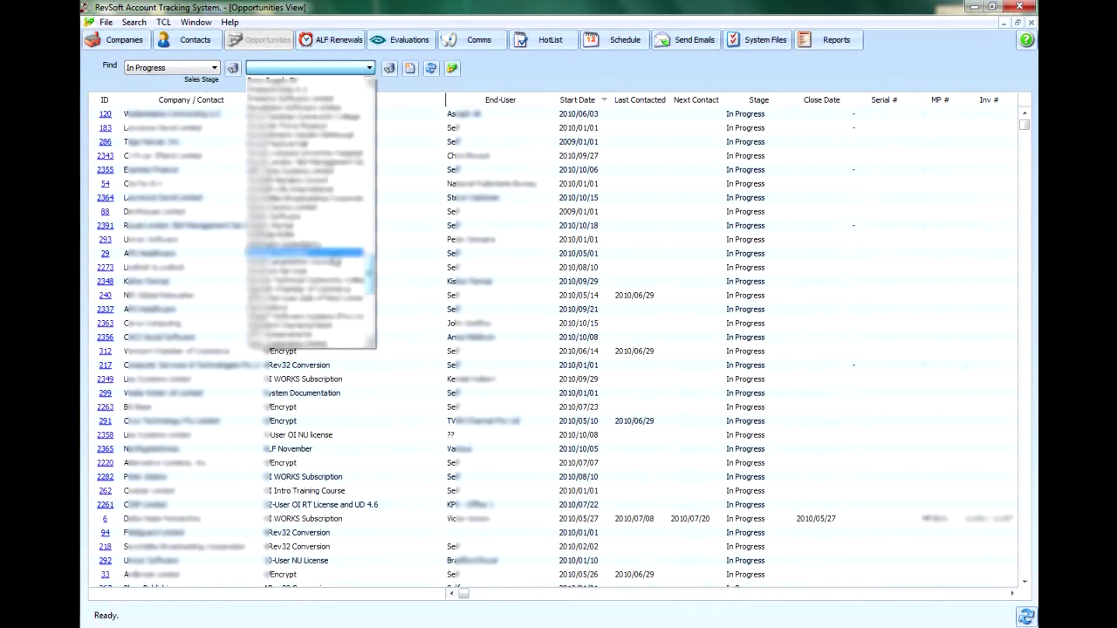
pyautogui.click(293, 328)
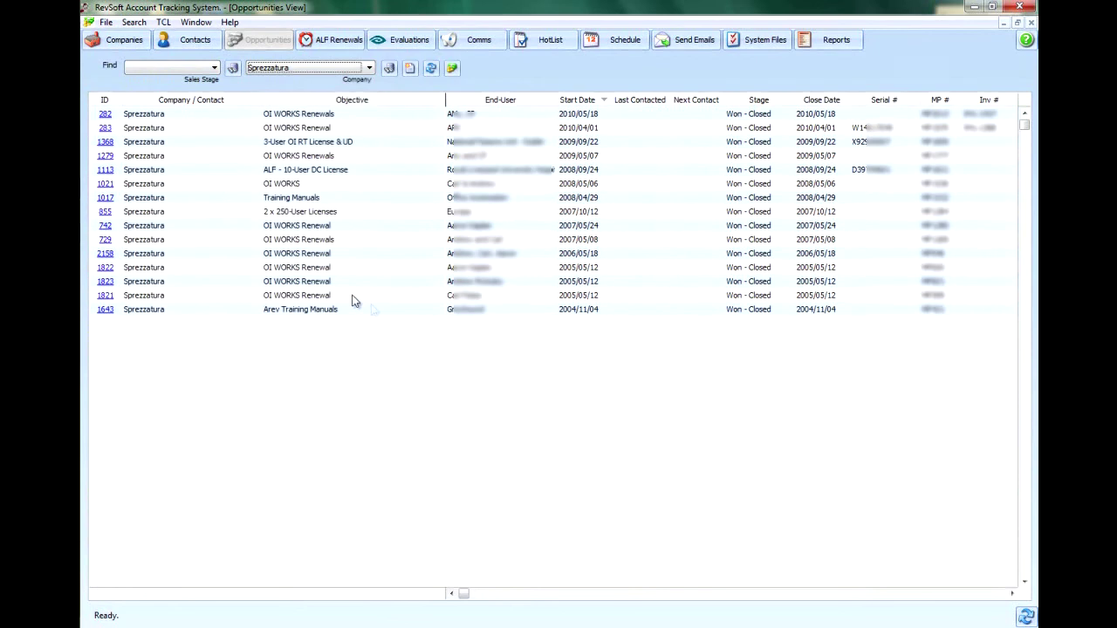
# Step: View a blank opportunity entry form and close it
pyautogui.click(413, 74)
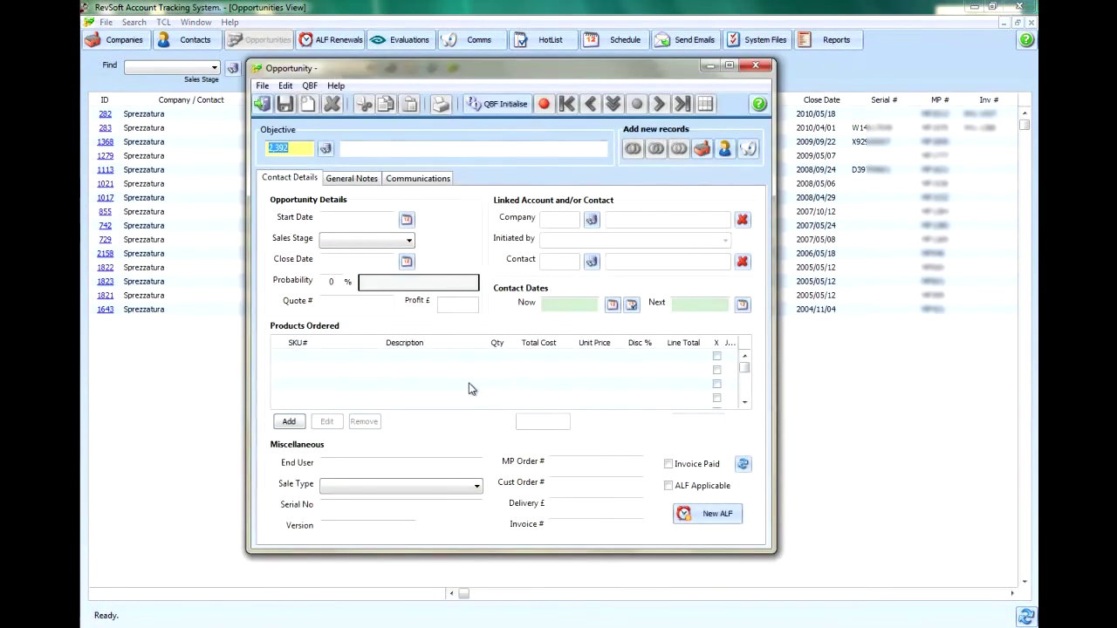
pyautogui.click(758, 67)
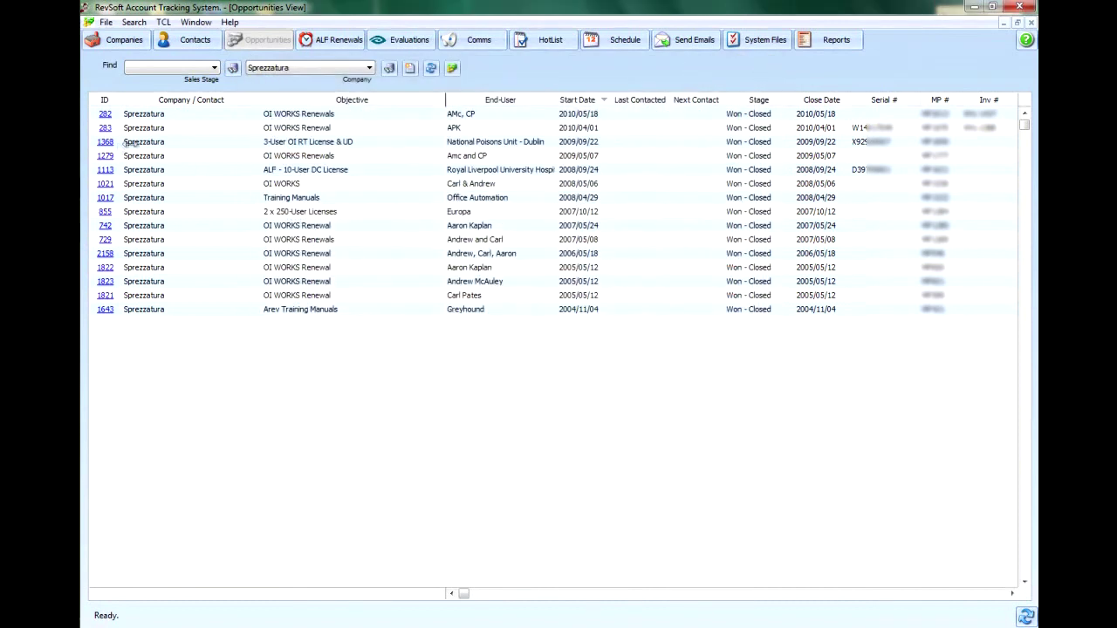
# Step: Open opportunity 282, OI WORKS Renewals, and add the product 250-User OI RT SDP to its order with a quantity of 1
pyautogui.click(105, 116)
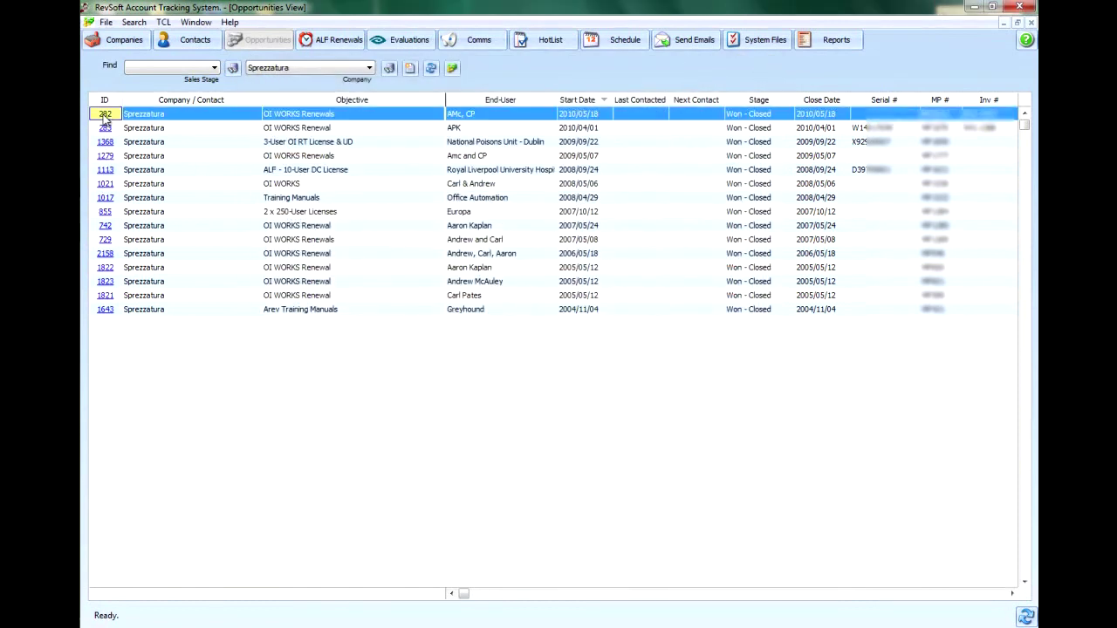
pyautogui.click(105, 117)
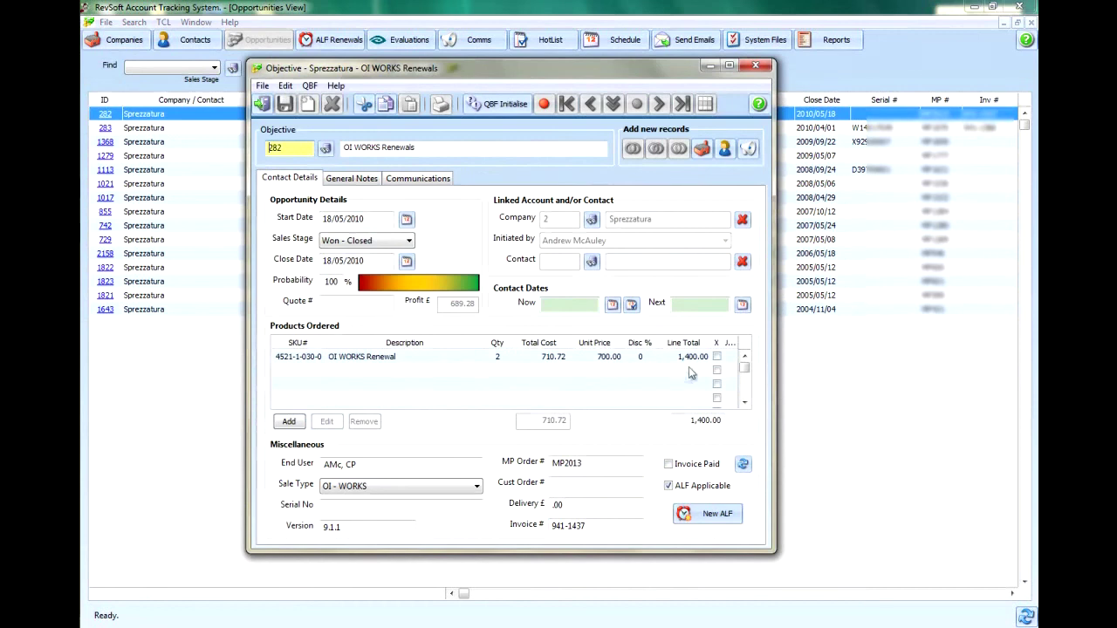
pyautogui.click(290, 422)
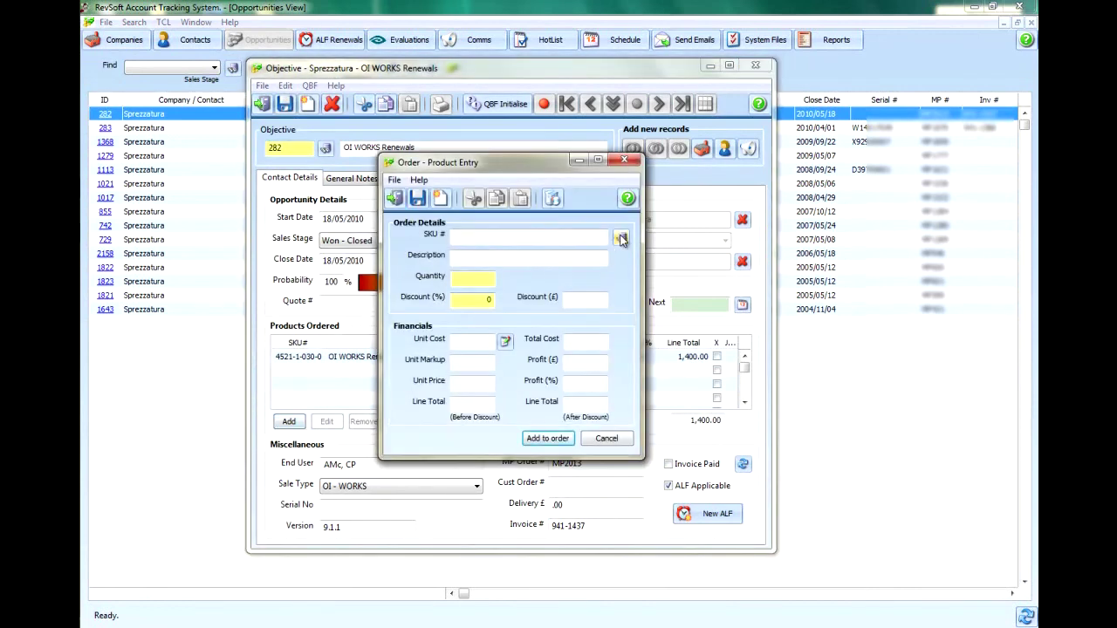
pyautogui.click(621, 238)
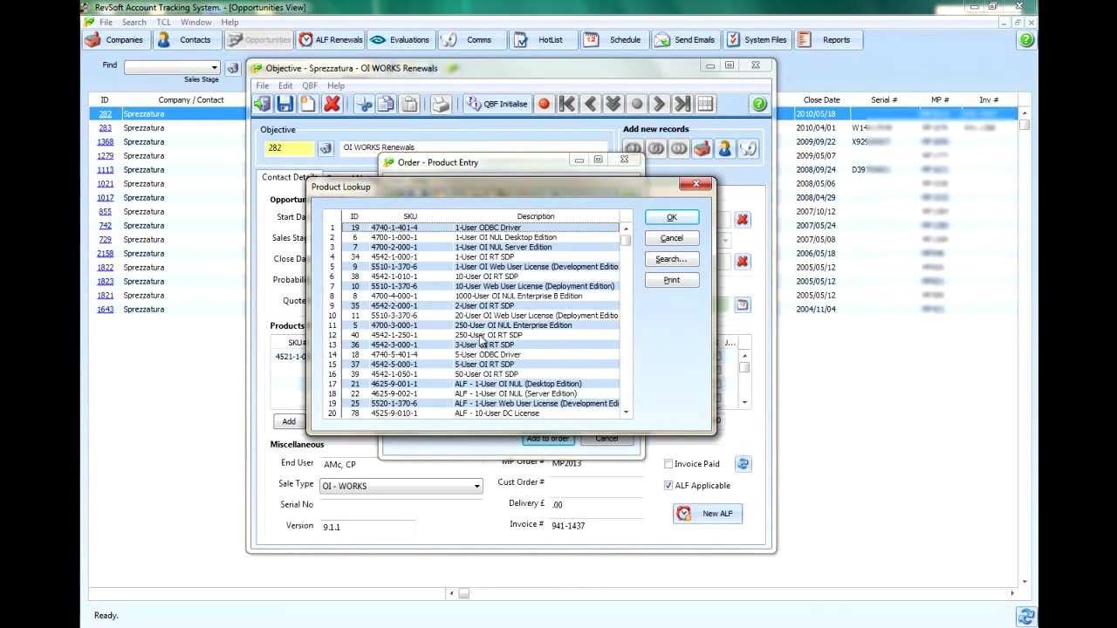
pyautogui.doubleClick(481, 337)
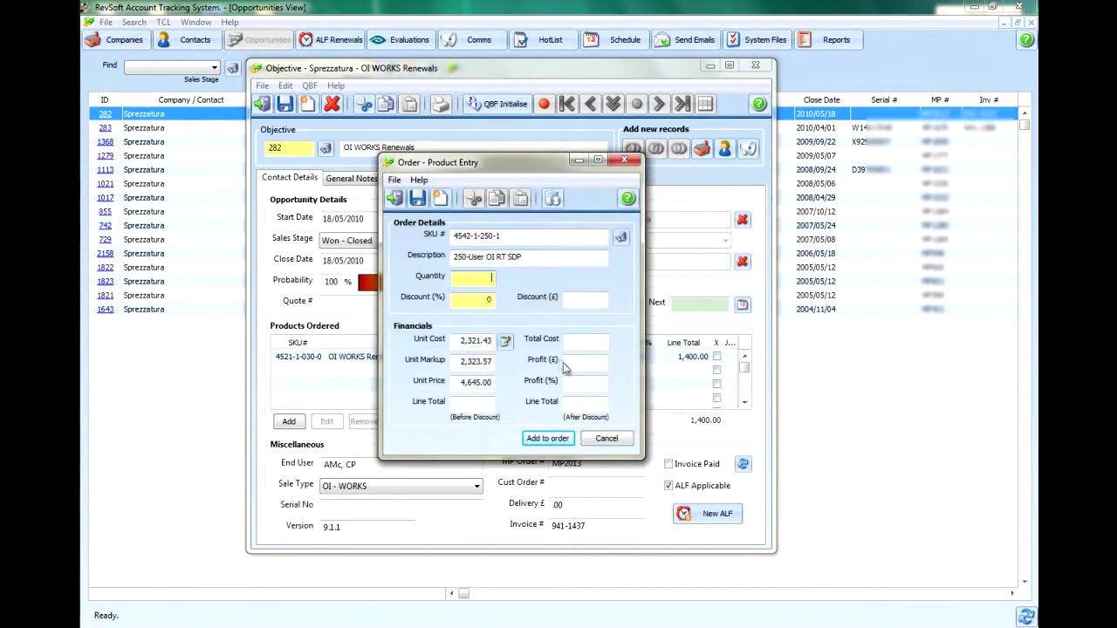
pyautogui.write('1')
pyautogui.press('Return')
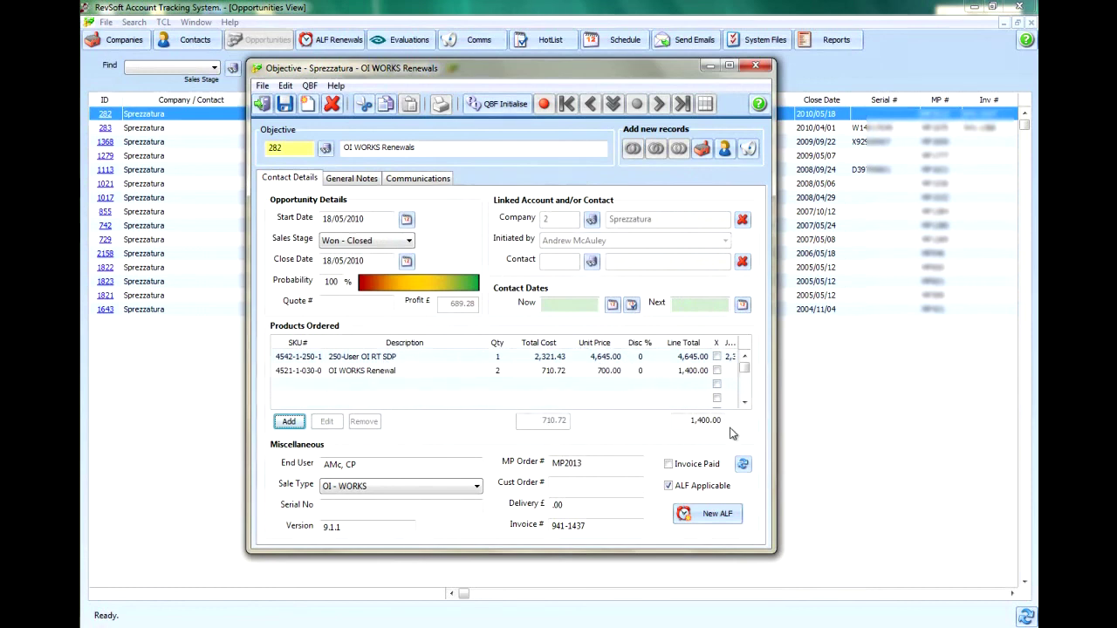
# Step: Save the opportunity with its added product and reload record 282 to refresh the order totals
pyautogui.click(262, 104)
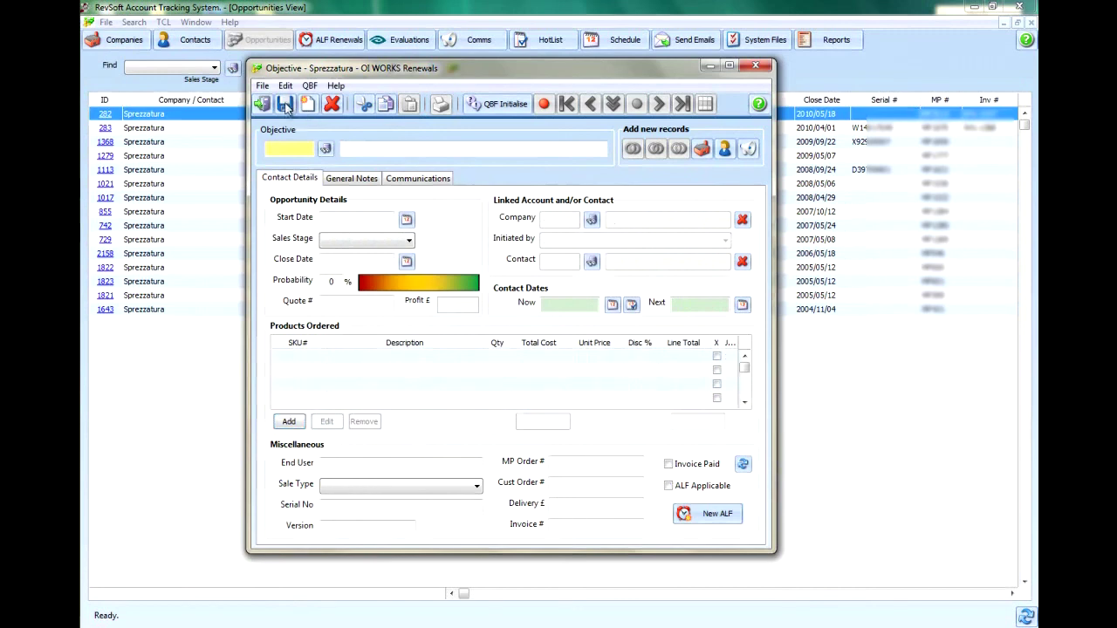
pyautogui.write('282')
pyautogui.press('Return')
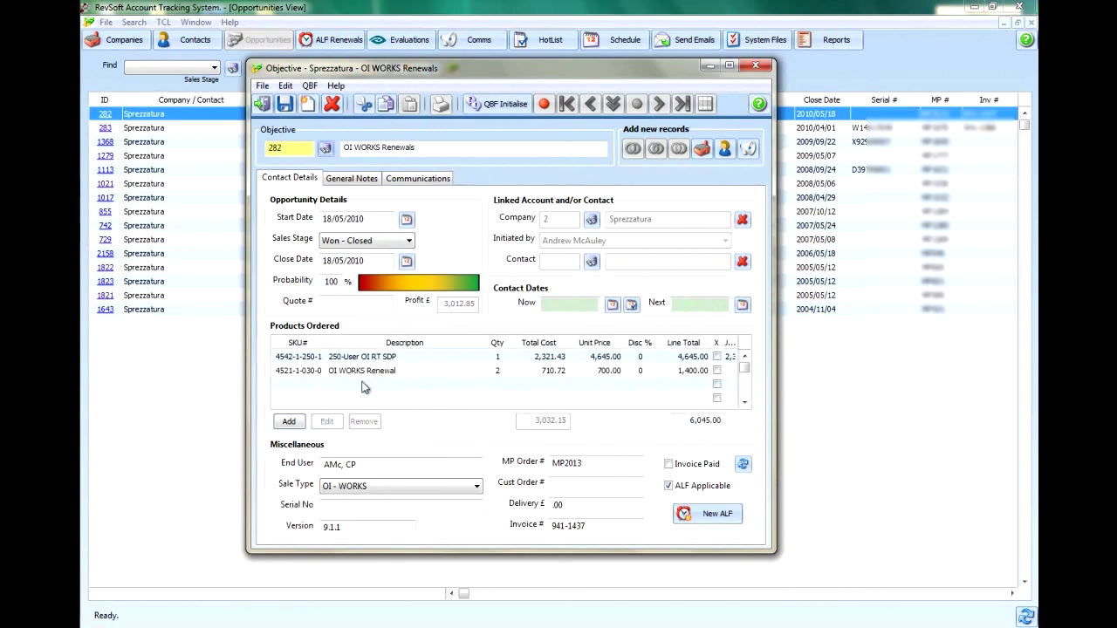
# Step: Remove the 250-User OI RT SDP line from the opportunity's ordered products
pyautogui.click(717, 357)
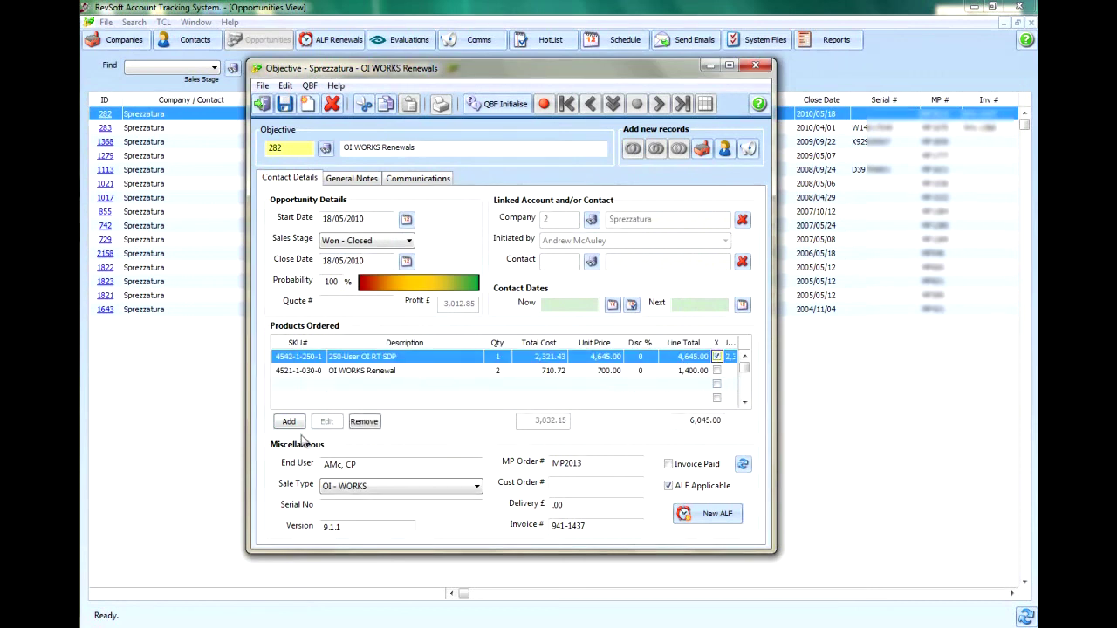
pyautogui.click(364, 423)
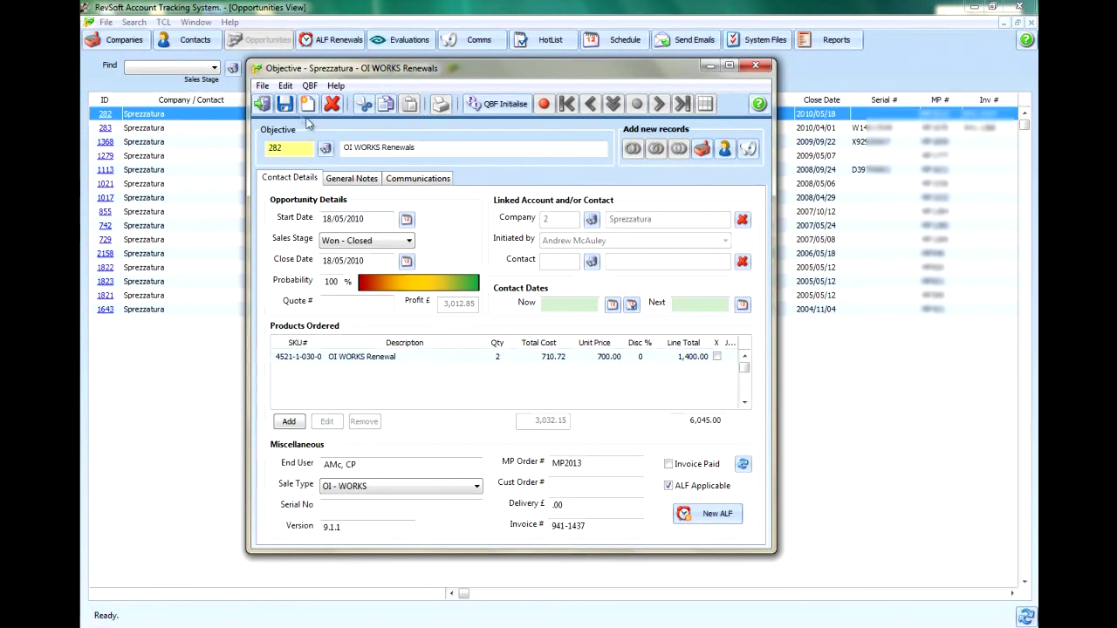